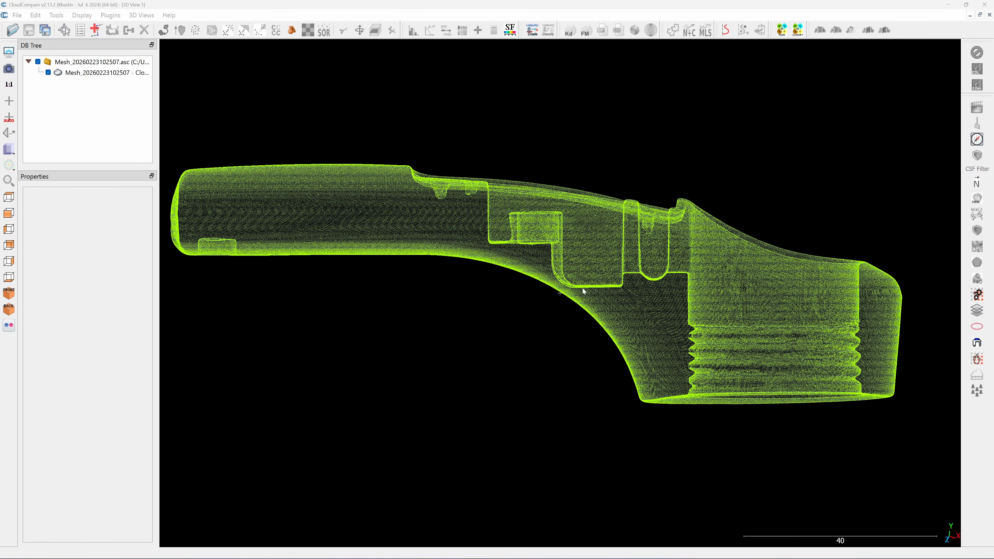
Level the handle's point cloud by picking three points on the flat floor of its recess.
drag(653, 289, 235, 70)
click(103, 73)
click(64, 30)
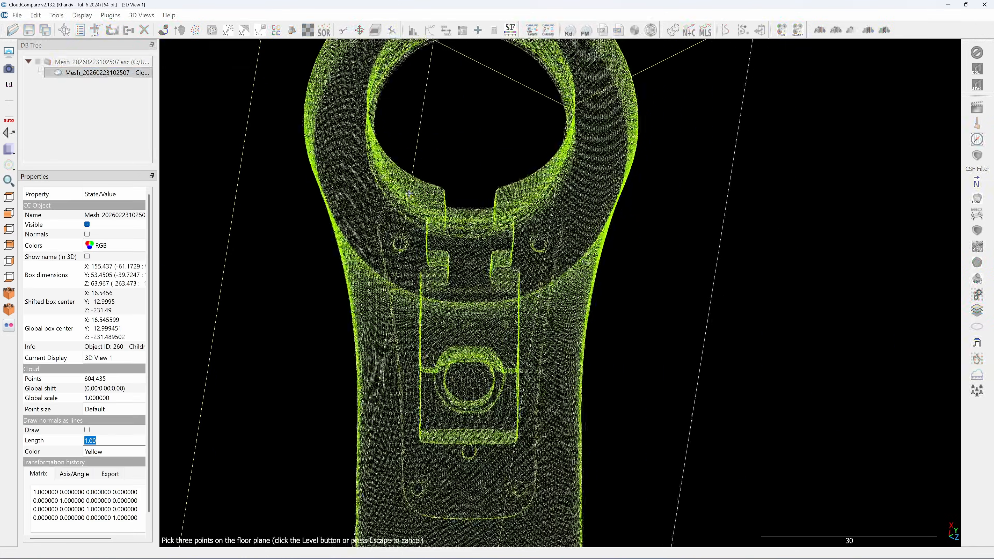
drag(445, 315, 427, 300)
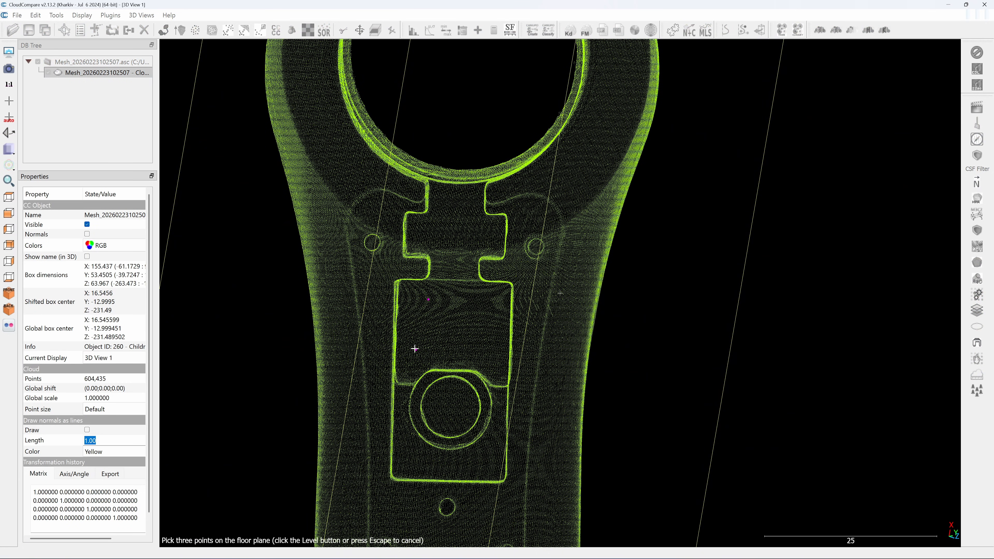
click(480, 351)
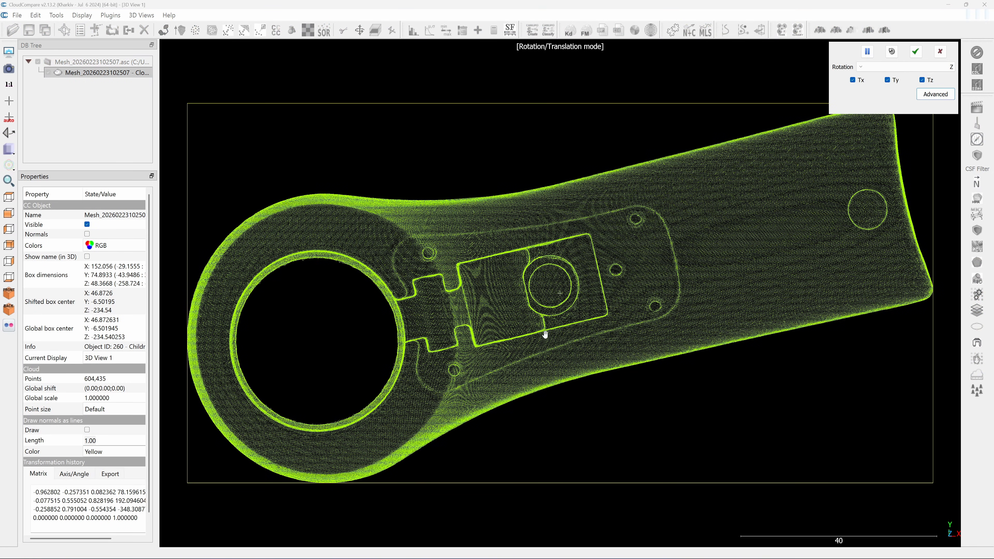
Rotate the point cloud about Z until the rectangular recess runs square to the axes, apply the rotation and save the cloud.
scroll(525, 340, up, 5)
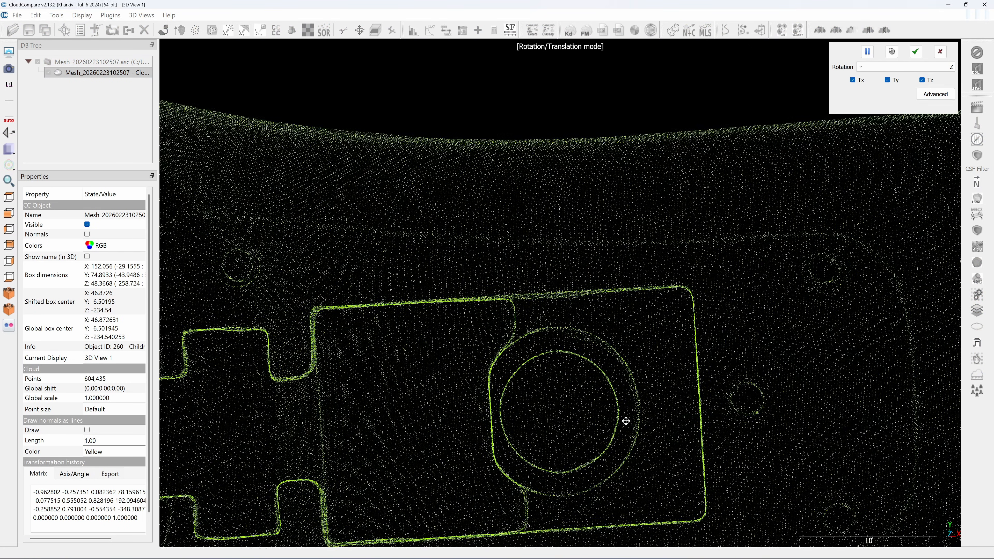
drag(626, 421, 668, 429)
drag(597, 402, 598, 418)
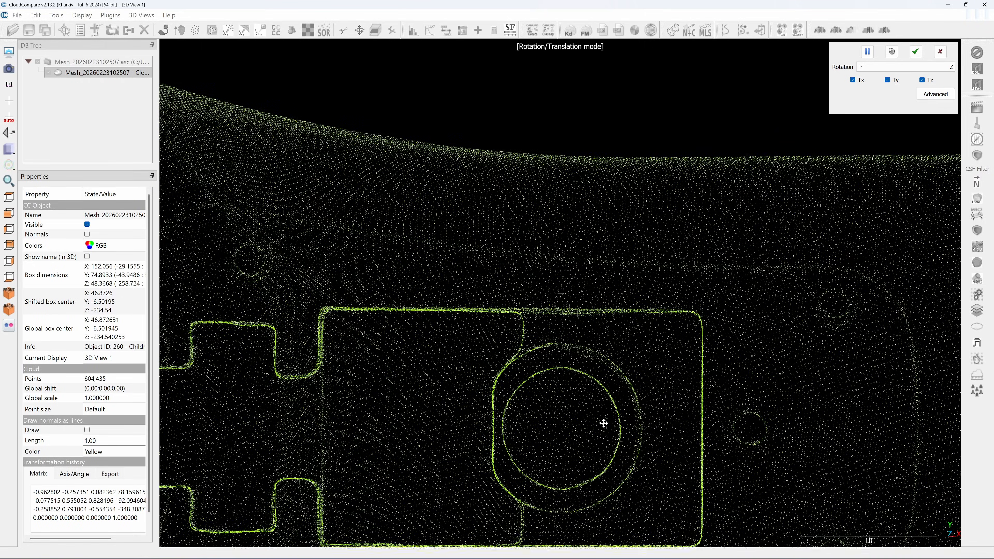
key(Return)
click(29, 30)
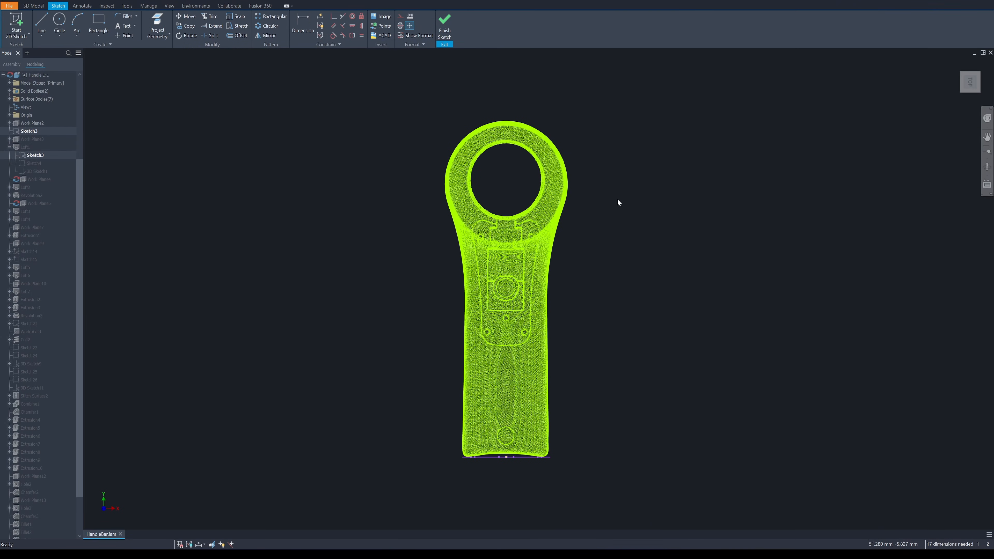
In Inventor, examine the handle's sketches and the bore's thread profile against the scanned point cloud.
key(Page_Up)
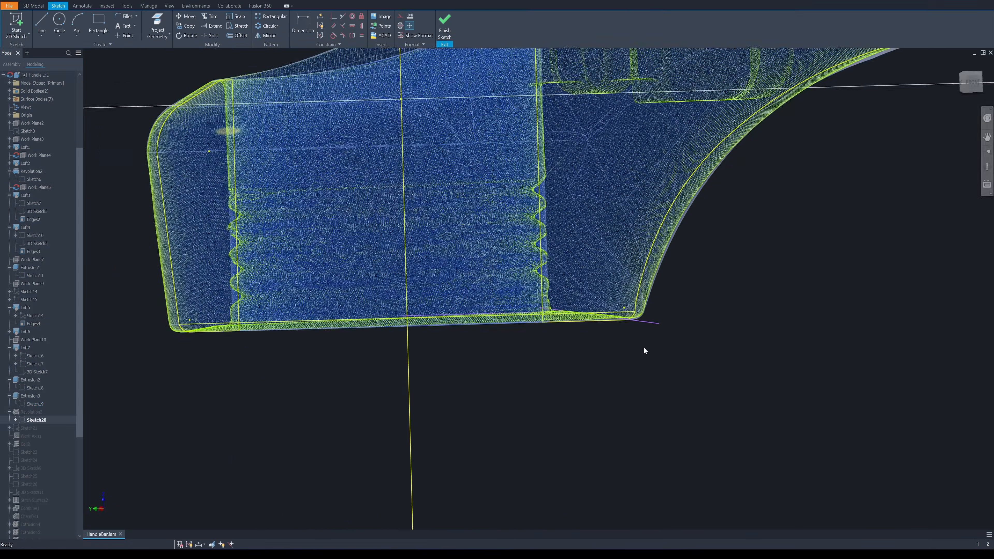
scroll(628, 387, up, 5)
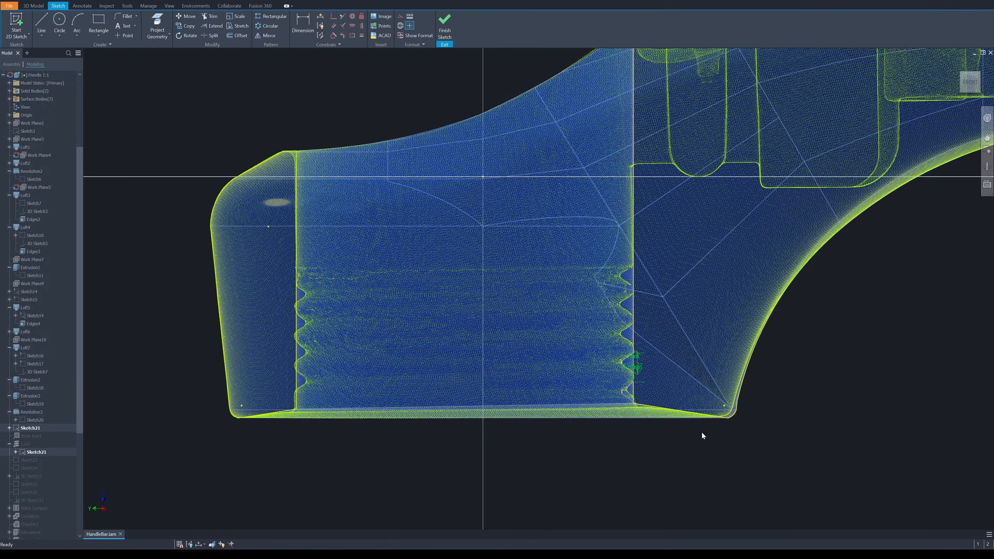
scroll(701, 432, up, 6)
scroll(503, 177, up, 2)
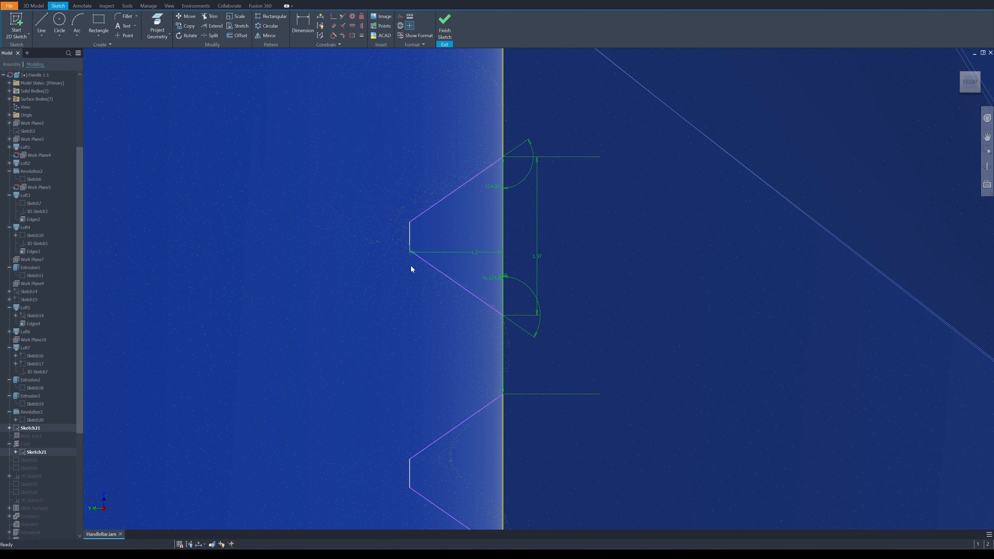
scroll(411, 269, down, 5)
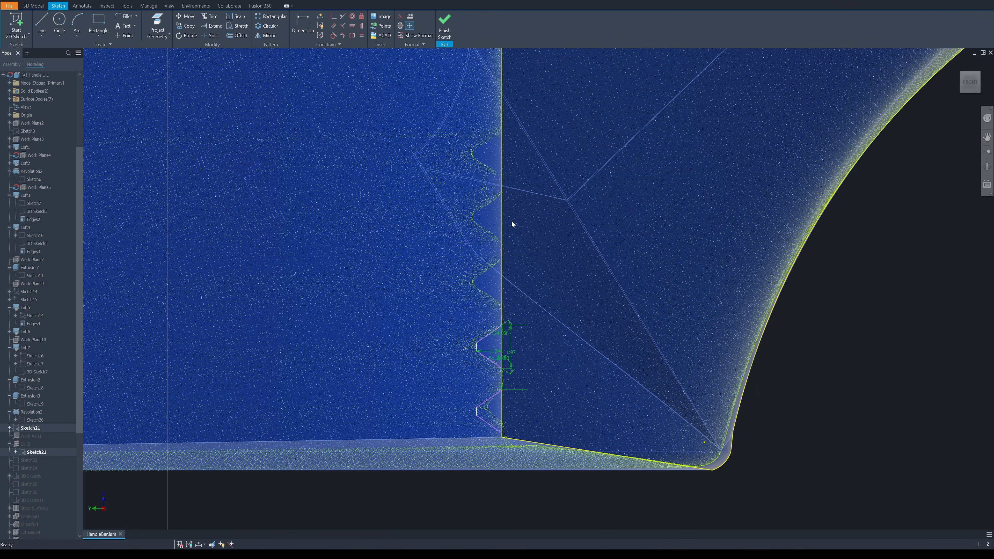
middle_drag(504, 331, 508, 258)
scroll(507, 258, up, 2)
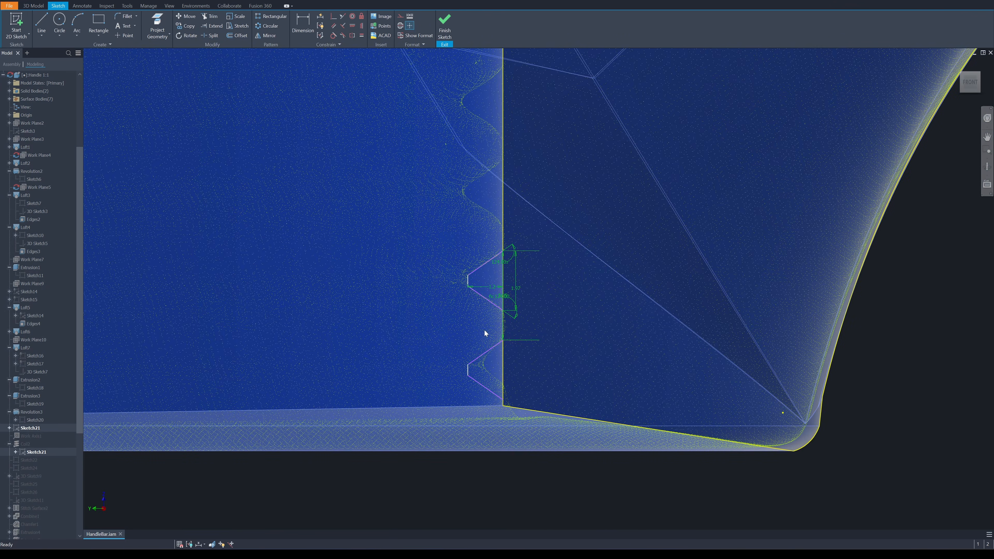
scroll(485, 330, down, 4)
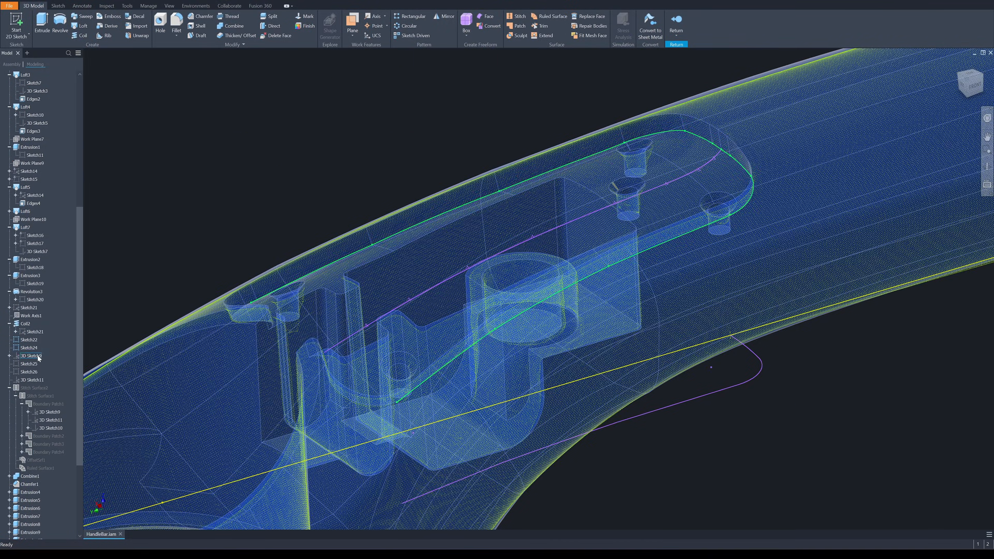
Toggle the visibility of 3D Sketch9 and examine the sketches outlining the cover recess from several sides.
click(39, 358)
key(alt+v)
mouse_move(379, 233)
shift+middle_down()
mouse_move(822, 395)
mouse_move(539, 150)
mouse_move(526, 169)
mouse_move(737, 435)
mouse_move(636, 490)
mouse_move(622, 467)
shift+middle_up()
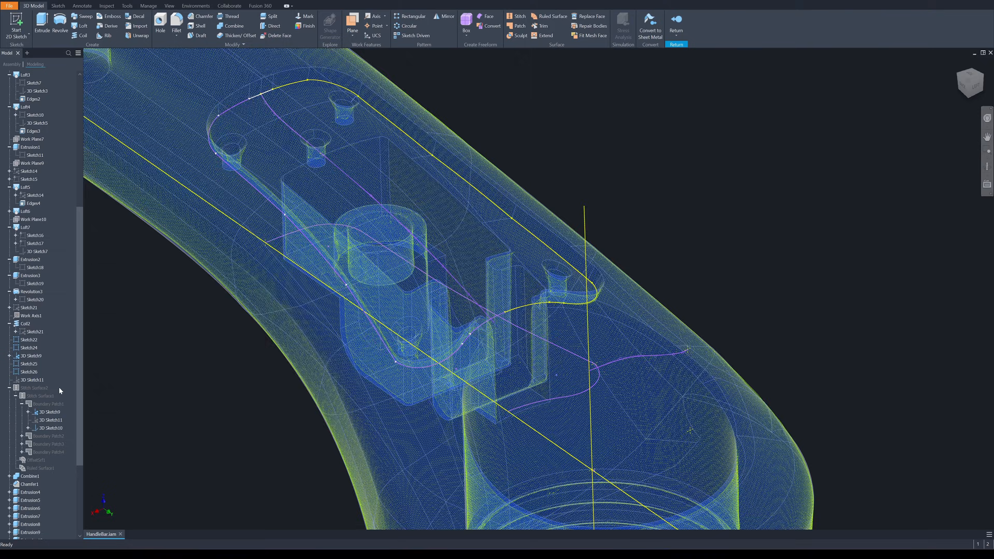
click(30, 342)
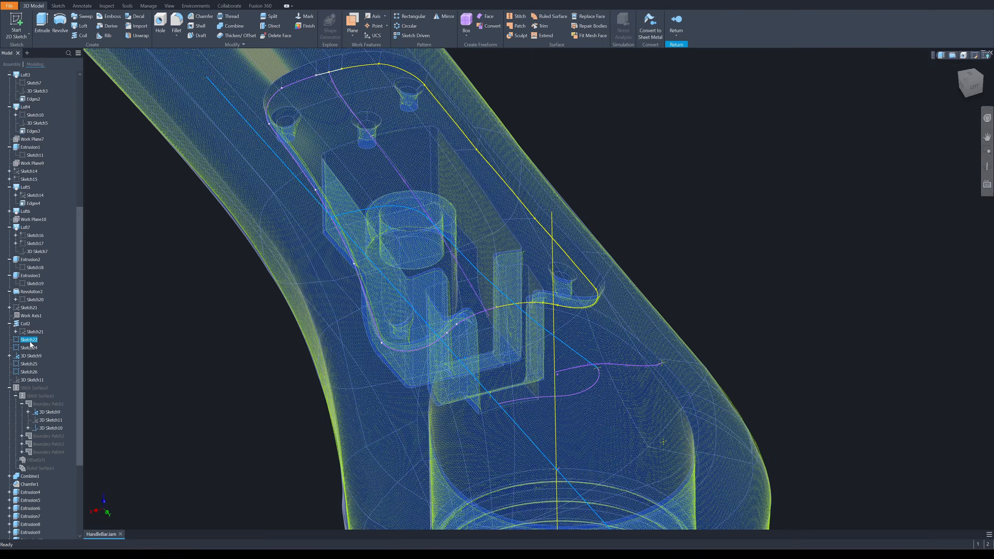
shift+middle_drag(776, 321, 420, 422)
Examine the patch, ruled surface and Combine1 features behind the cover recess, opening the Combine settings without changing them.
click(54, 421)
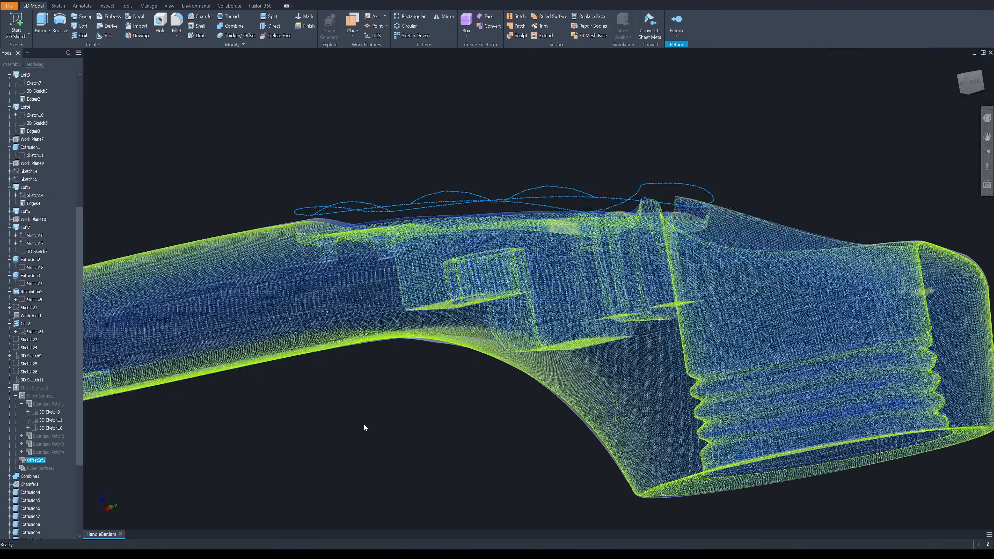
click(41, 468)
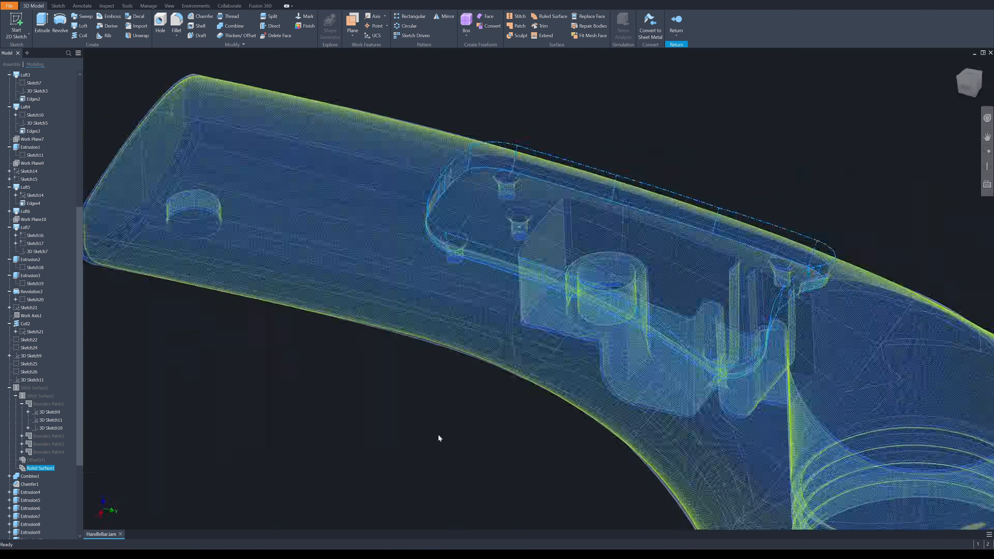
click(17, 475)
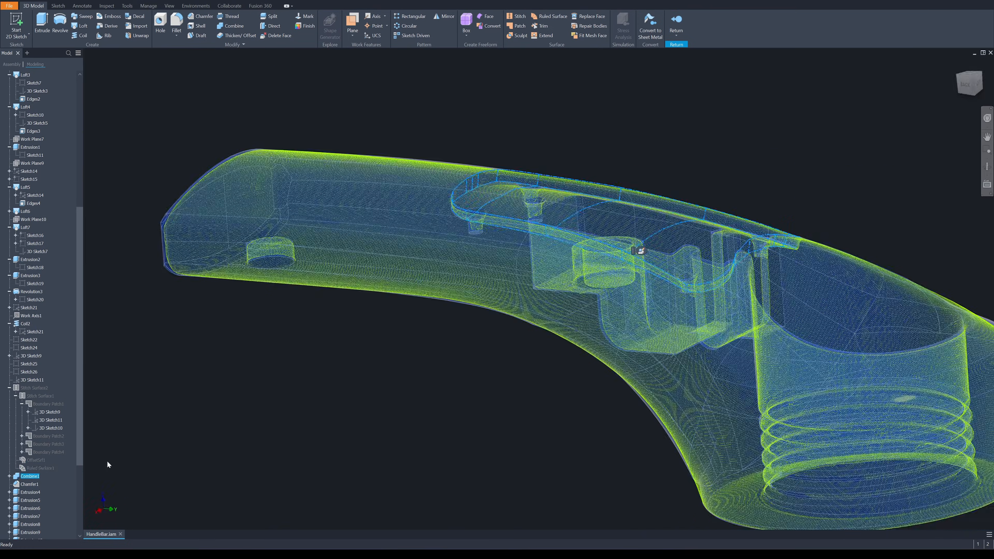
double_click(16, 476)
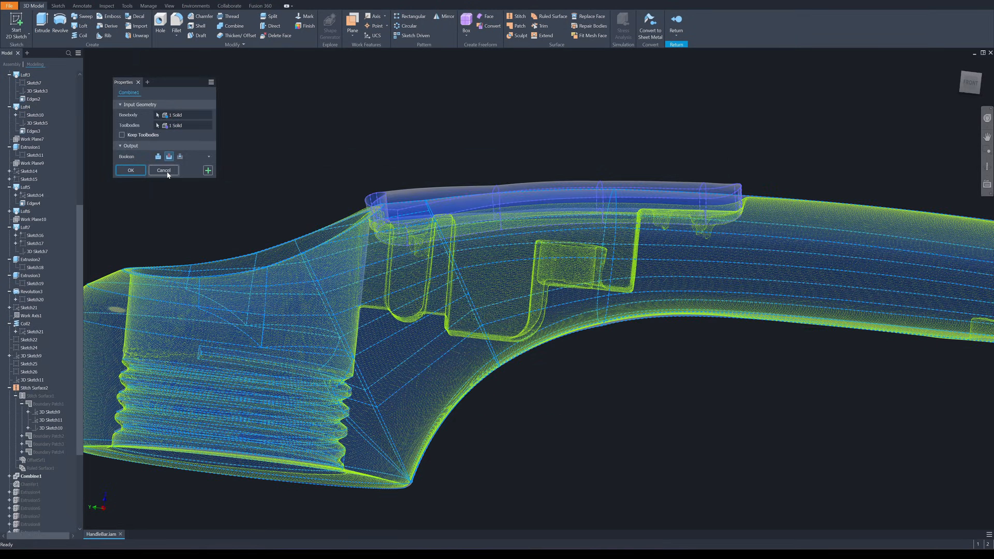
click(167, 171)
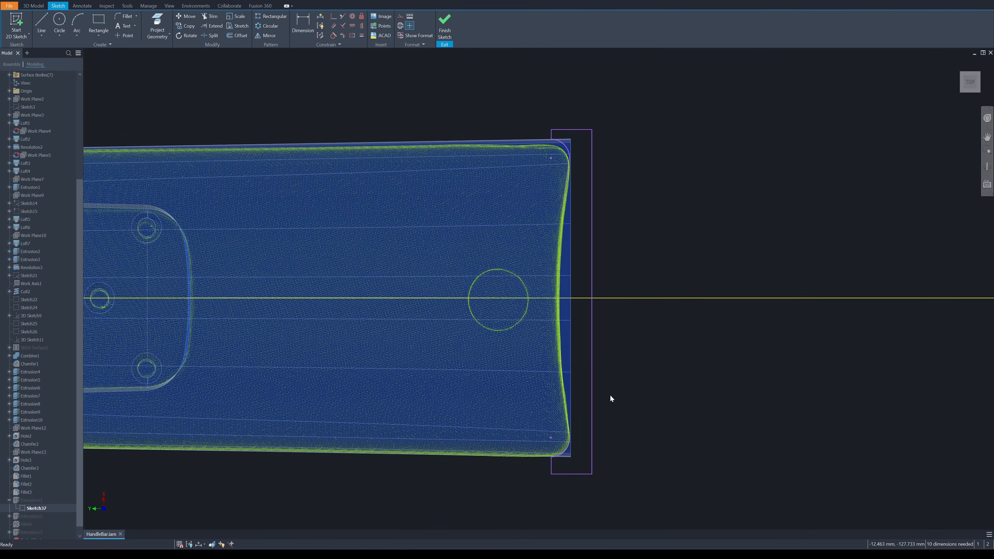
Extrude the rectangular top-view sketch and the two triangular side-view profiles at the handle's end to shape the end.
key(e)
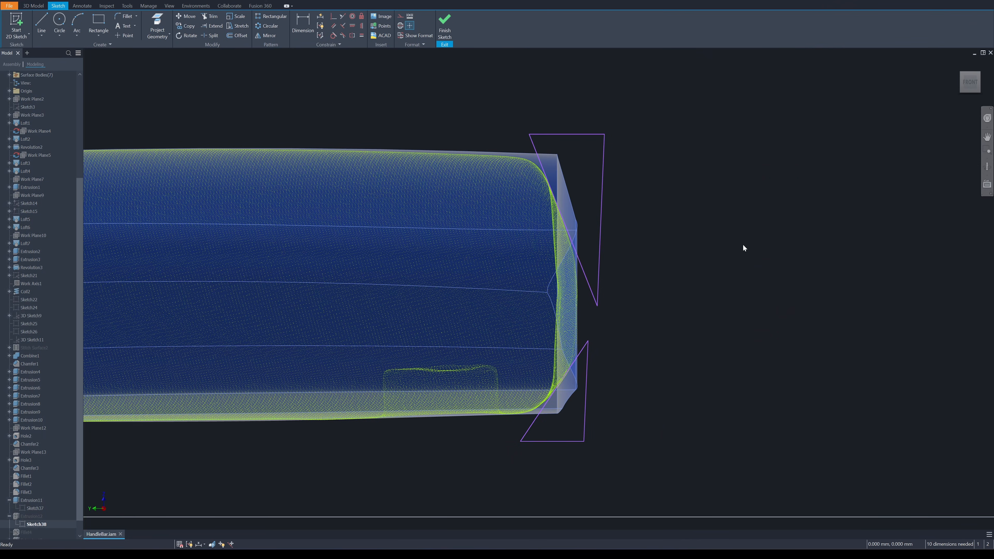
key(e)
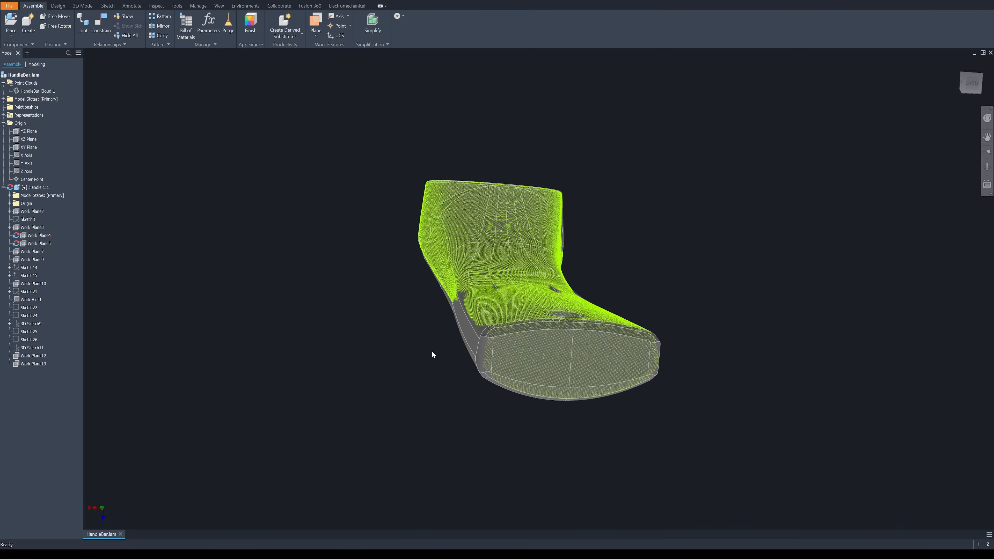
Return the assembly to the home view and toggle the visibility of the HandleBar Cloud point cloud.
key(F6)
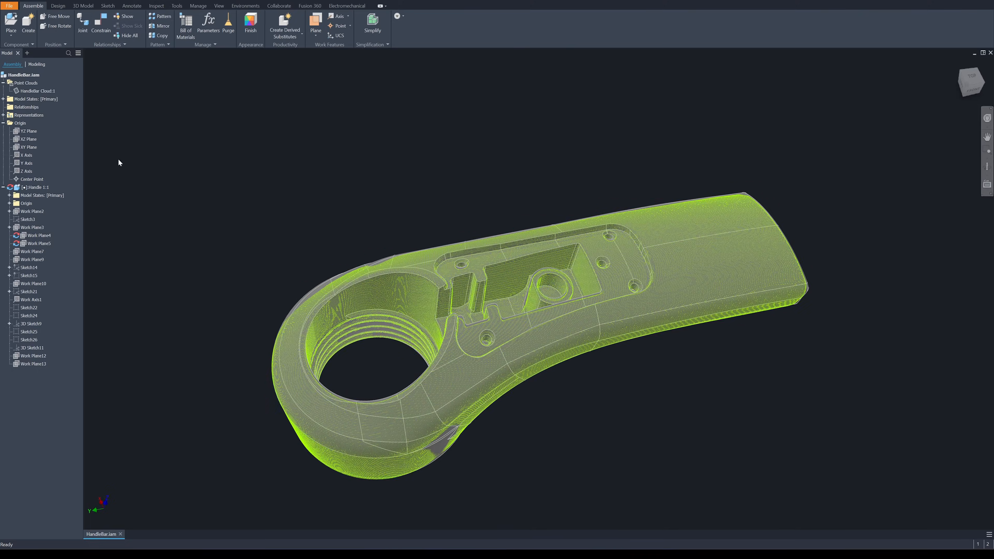
click(48, 91)
key(alt+v)
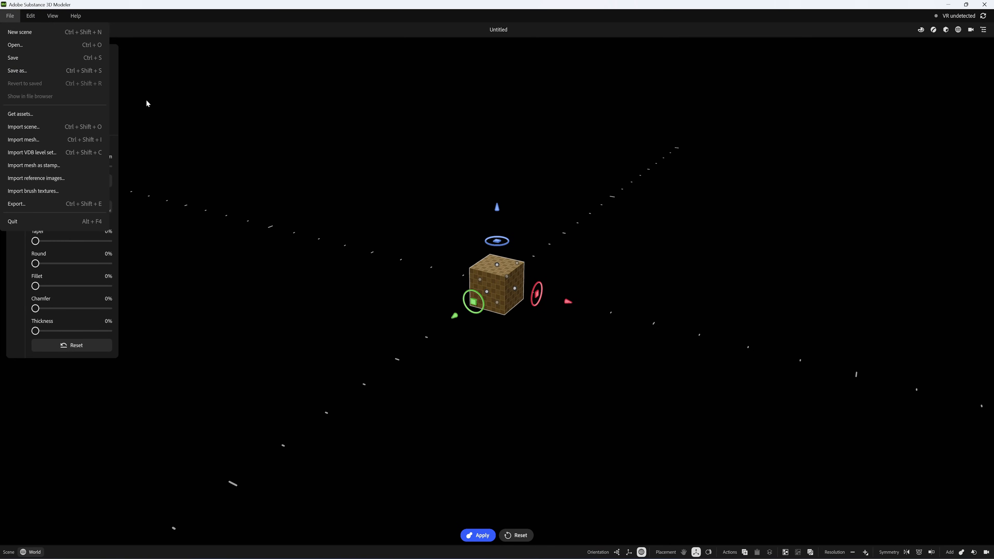
In Substance 3D Modeler, import the handle mesh with unit scale Millimeters and up axis Y.
click(65, 140)
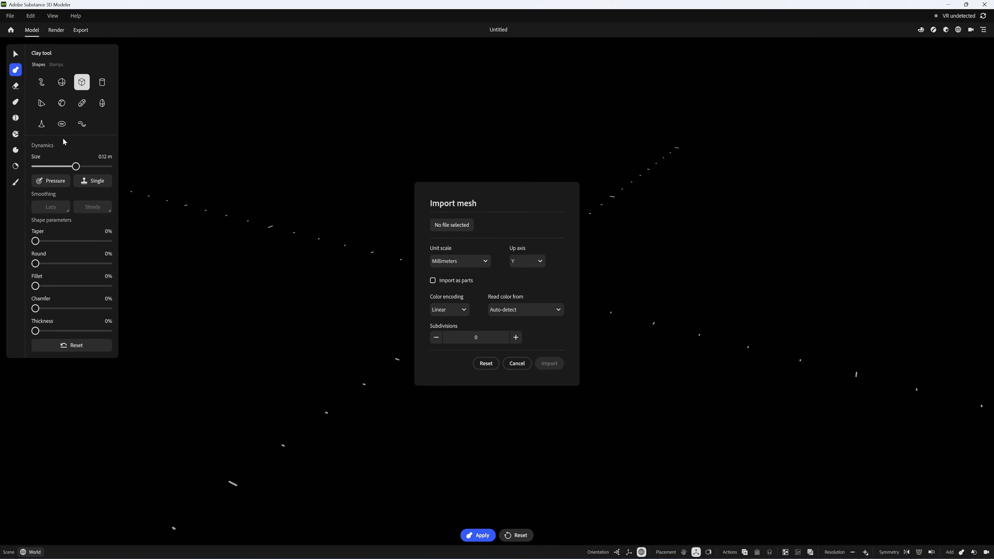
click(465, 229)
double_click(356, 194)
click(549, 363)
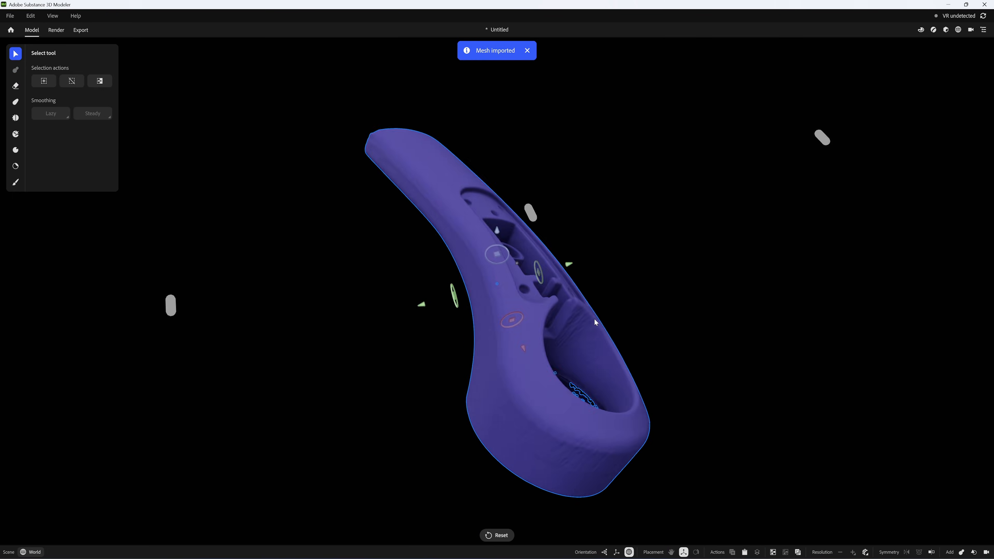
Convert the imported handle mesh to clay.
alt+drag(594, 318, 646, 327)
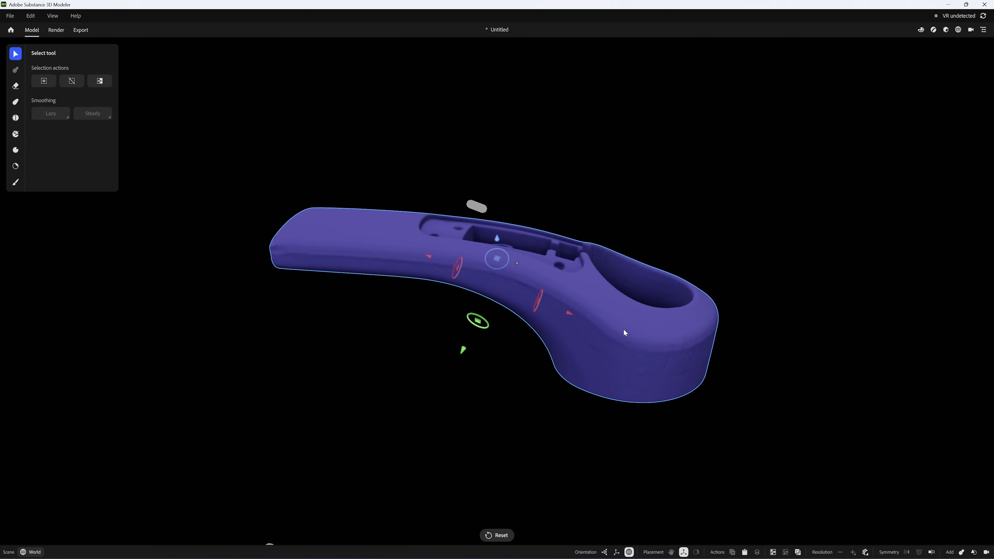
right_click(640, 364)
click(682, 466)
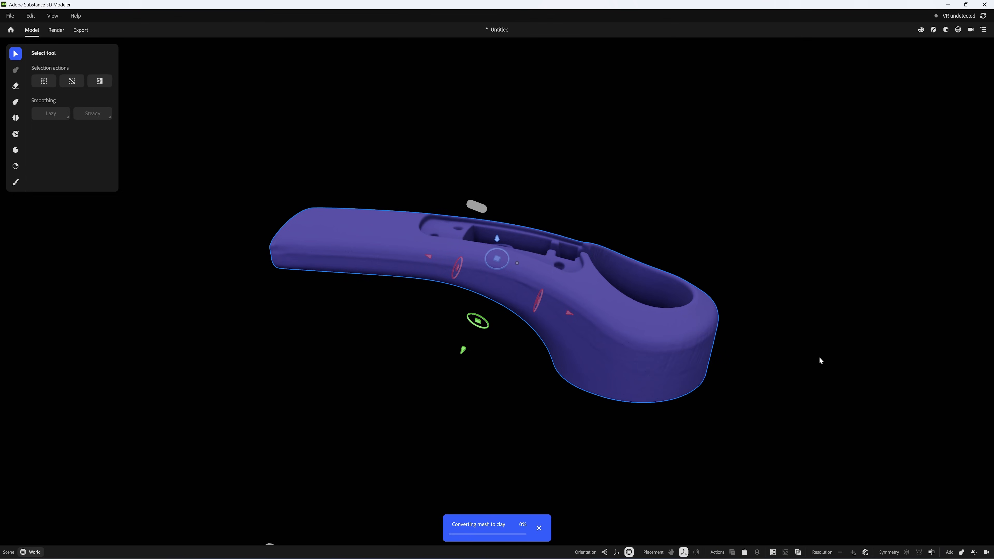
Set up the Smooth tool with a brush size of 1.18 mm for the threads inside the round bore.
right_drag(541, 378, 521, 336)
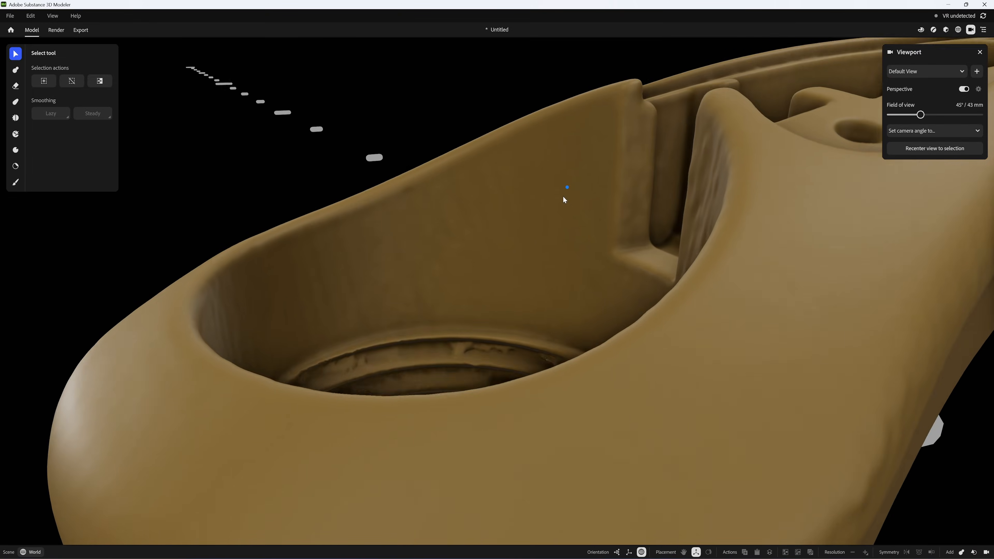
right_drag(564, 197, 526, 242)
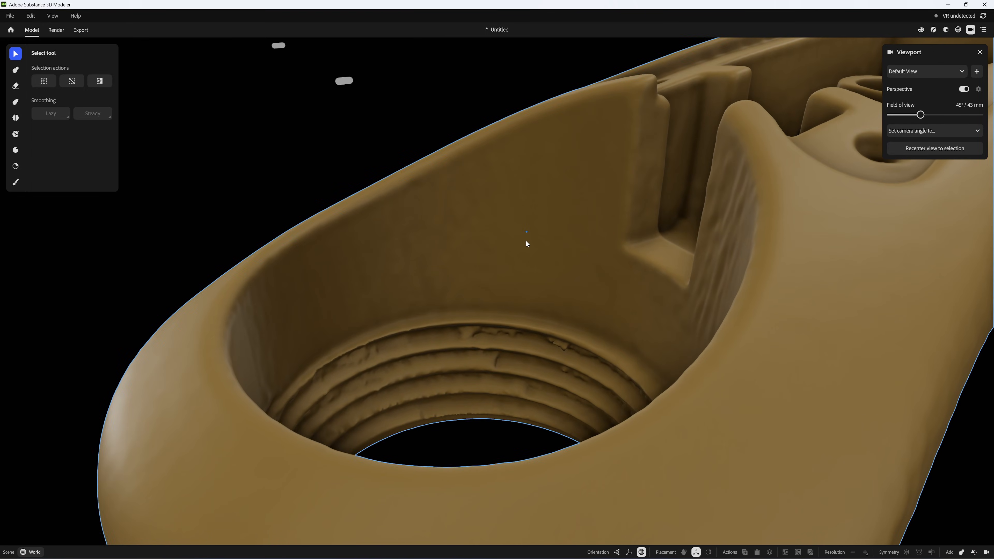
click(17, 118)
ctrl+scroll(493, 290, down, 9)
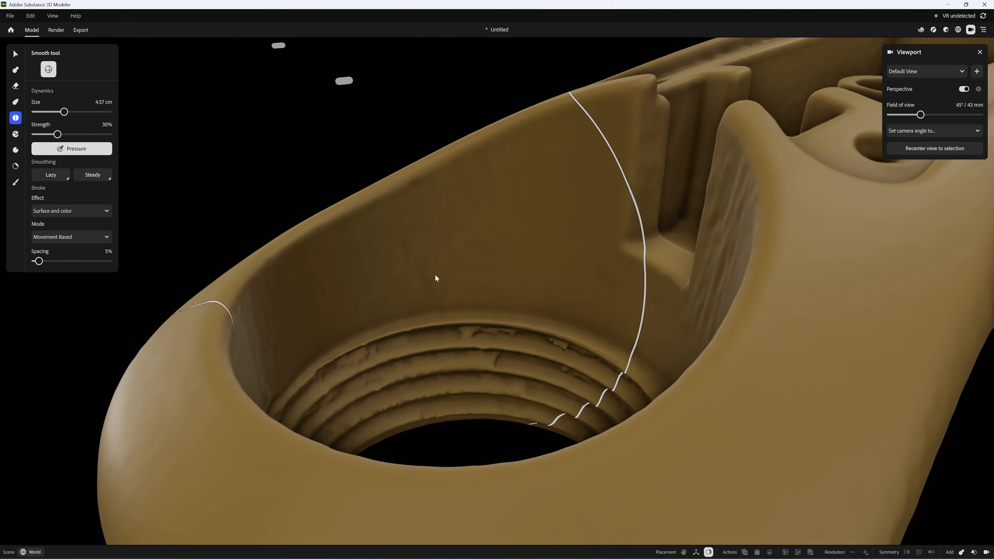
ctrl+scroll(497, 335, down, 5)
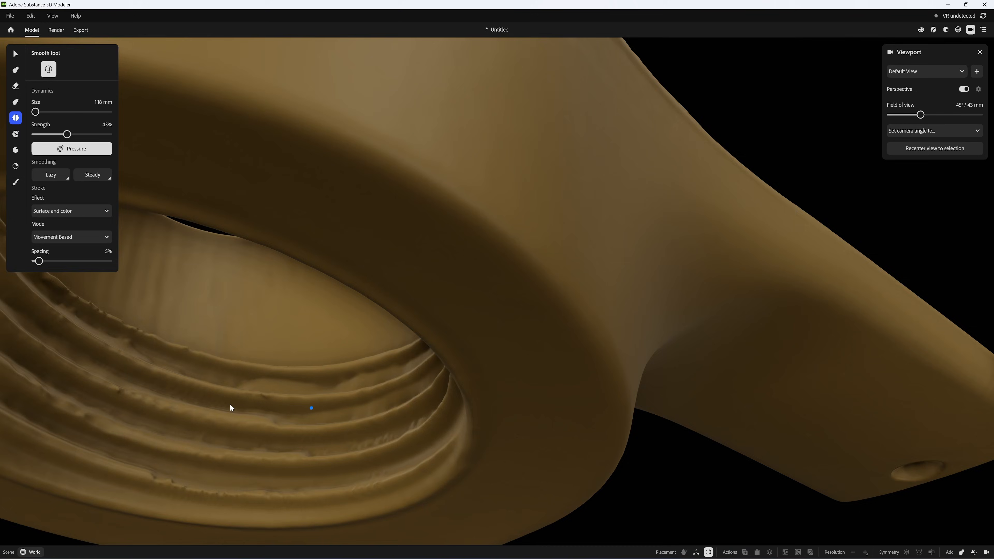
Inspect the thread ridges inside the bore from below for rough and damaged areas.
alt+drag(230, 407, 352, 413)
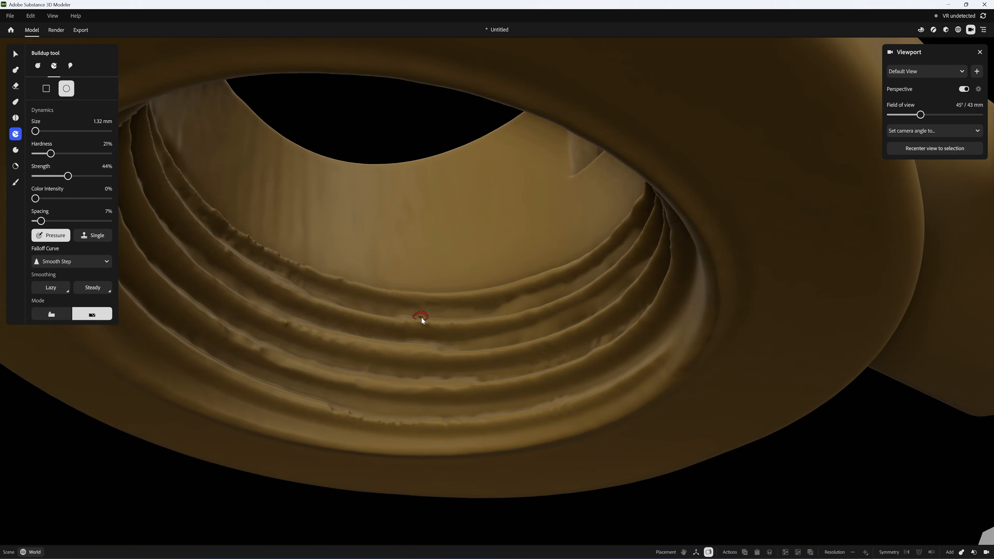
alt+drag(421, 319, 471, 313)
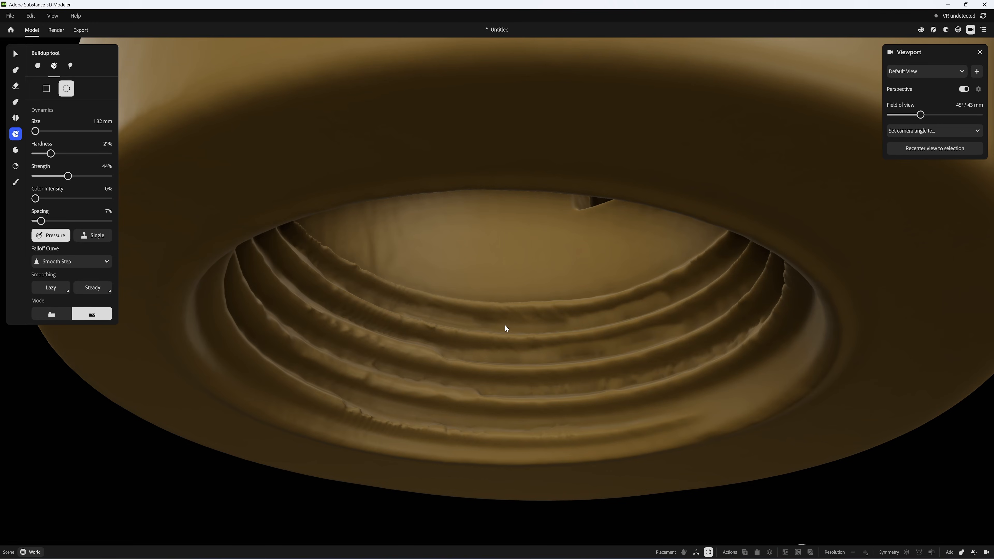
alt+drag(506, 328, 559, 326)
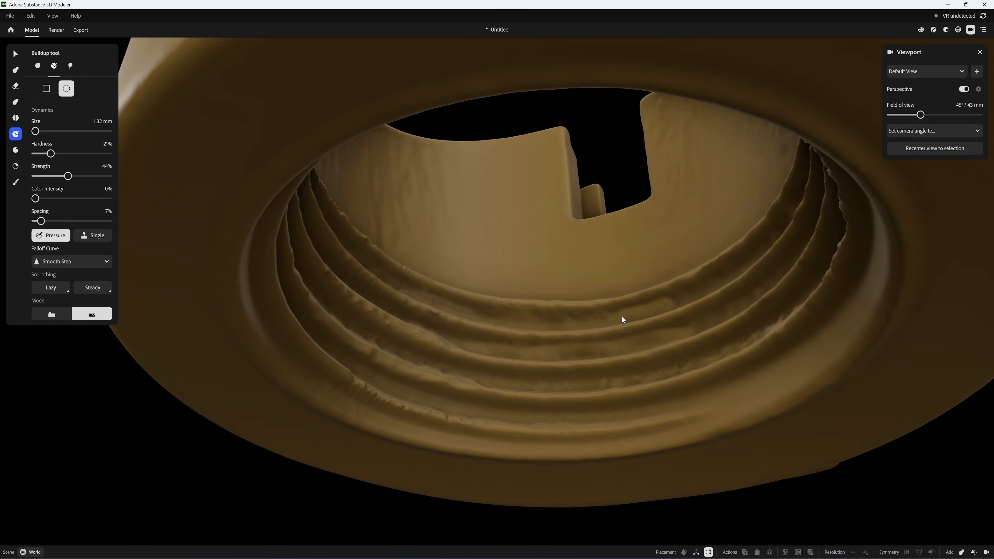
alt+drag(583, 320, 435, 351)
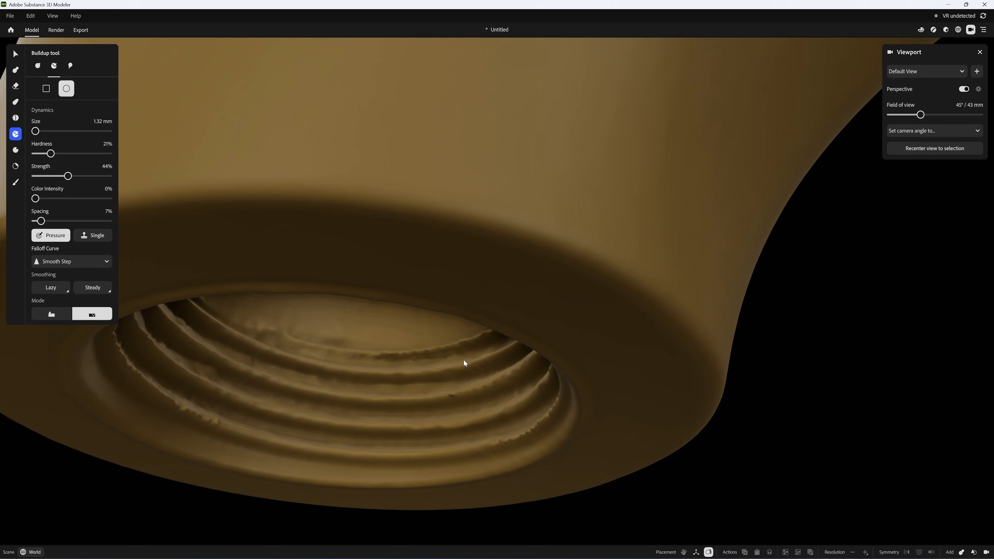
Examine the bore's thread ridges from several angles, from below and from above, to find the remaining uneven spots.
alt+drag(381, 357, 362, 387)
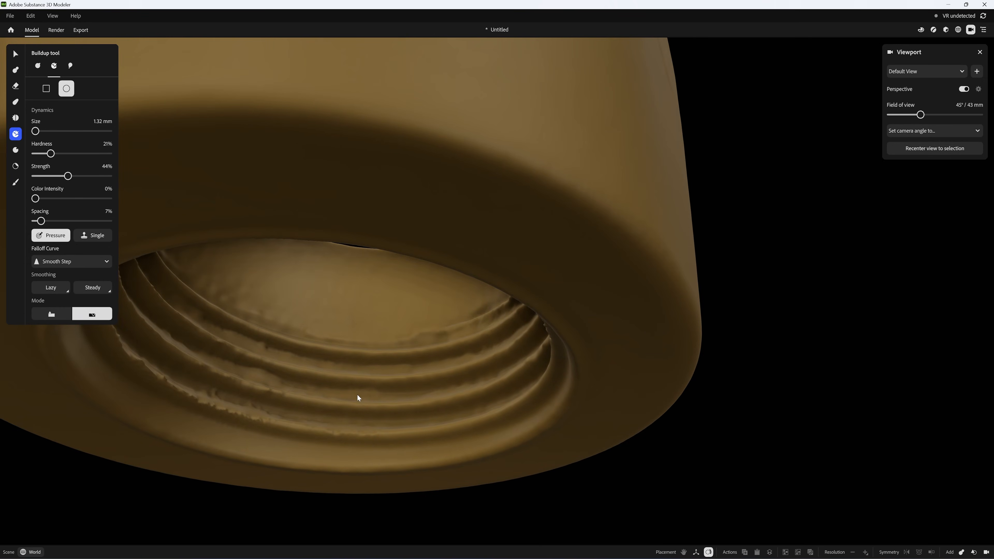
alt+drag(307, 408, 378, 353)
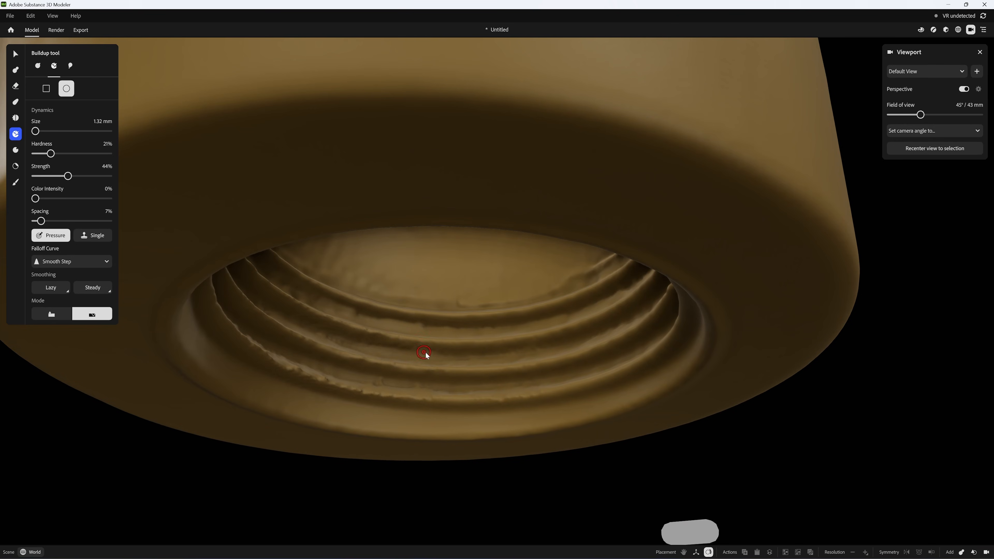
alt+drag(425, 352, 296, 347)
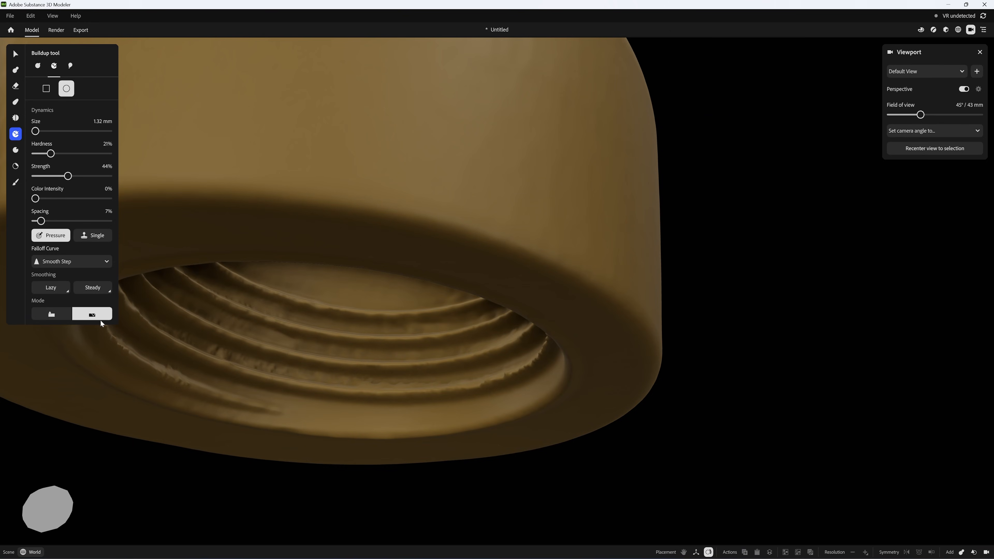
alt+drag(199, 321, 304, 316)
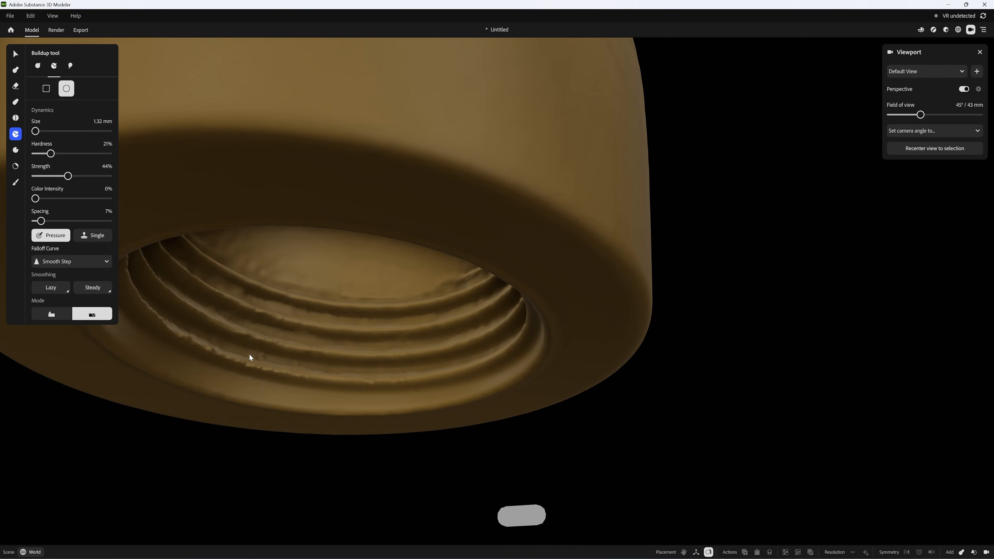
mouse_move(306, 358)
alt+mouse_down()
mouse_move(284, 346)
mouse_move(284, 328)
mouse_move(415, 324)
mouse_move(359, 337)
mouse_move(315, 325)
mouse_move(384, 324)
mouse_move(333, 327)
alt+mouse_up()
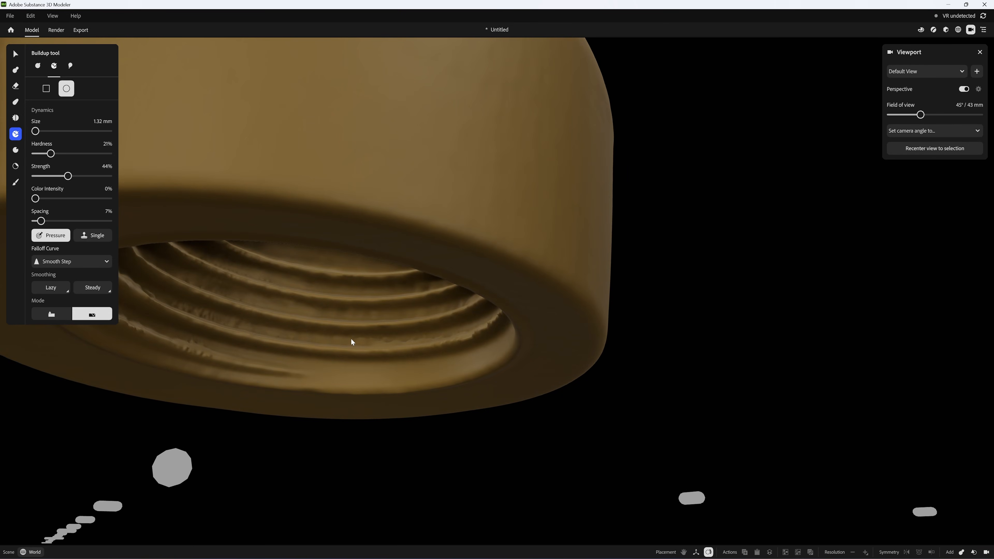
mouse_move(417, 344)
alt+mouse_down()
mouse_move(439, 335)
mouse_move(412, 346)
alt+mouse_up()
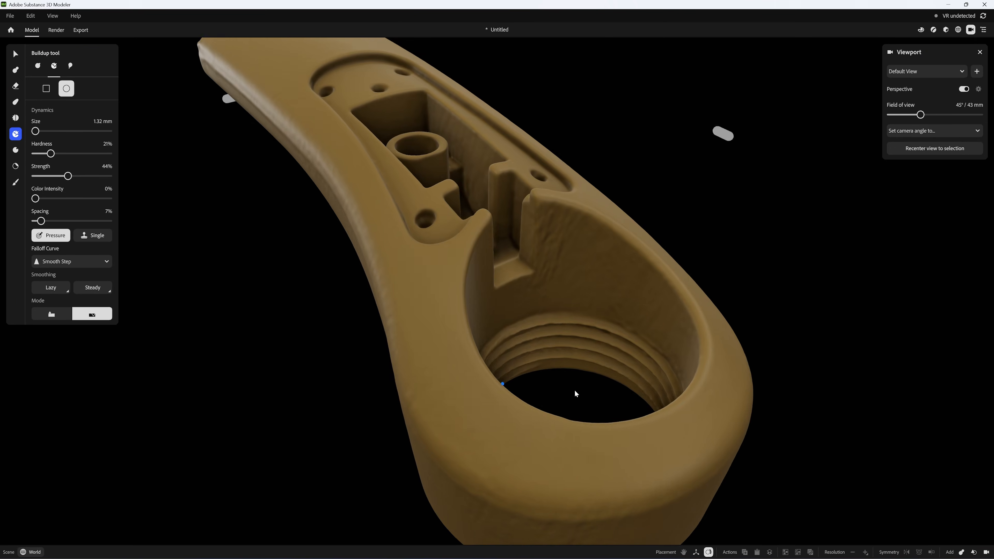
alt+drag(575, 393, 564, 388)
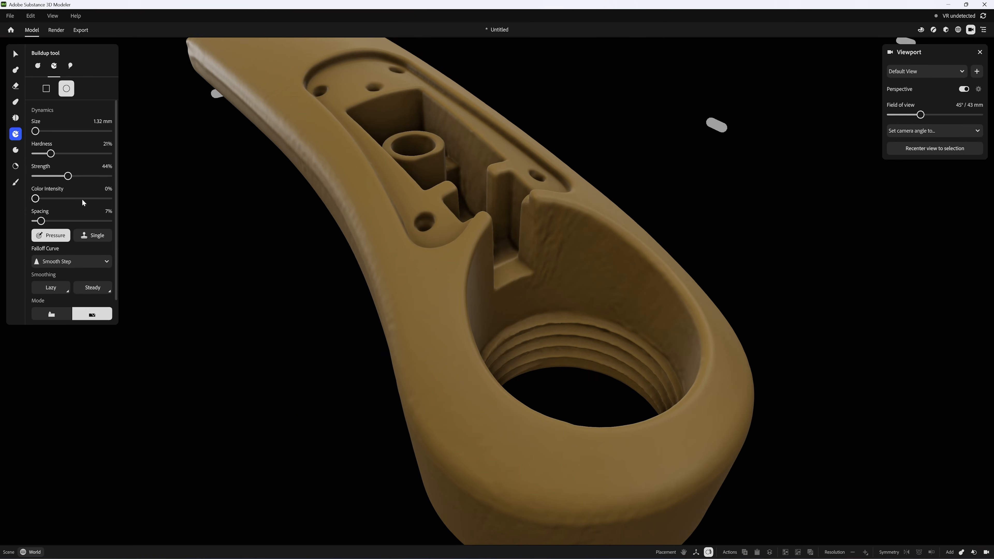
Smooth the bore's inner wall above the threads with the Smooth tool, using a brush of about 6.71 mm at 43% strength.
click(16, 118)
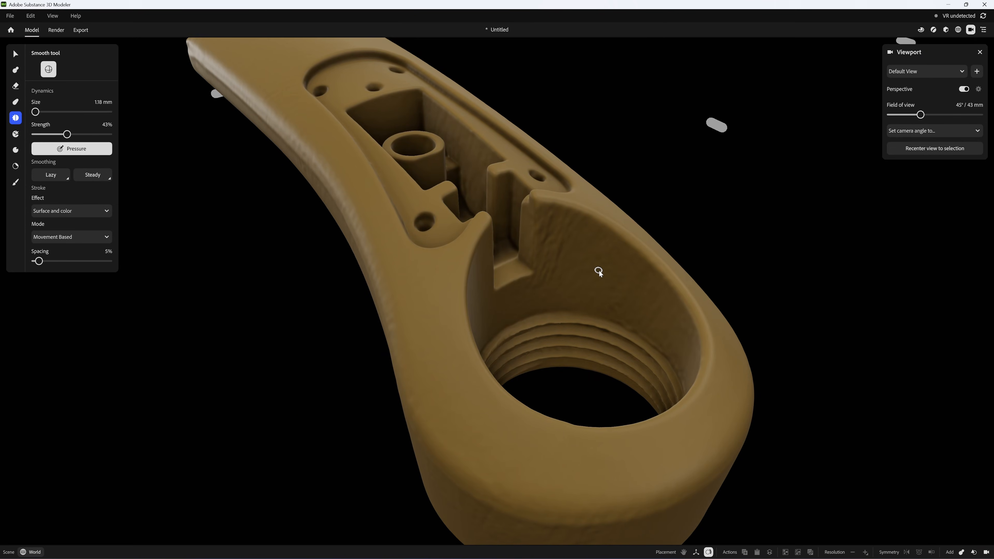
key(bracketright)
key(bracketright)
key(bracketright)
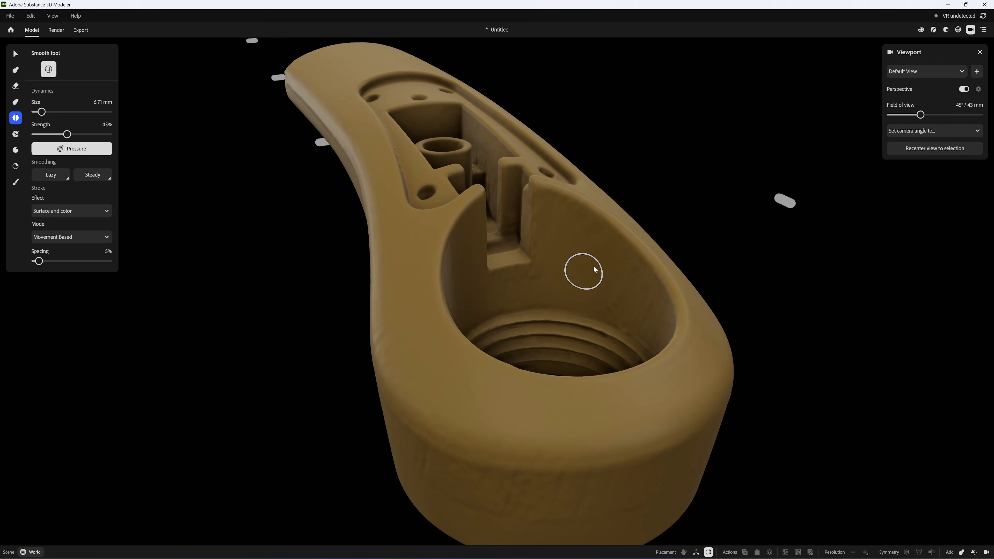
alt+drag(578, 265, 618, 274)
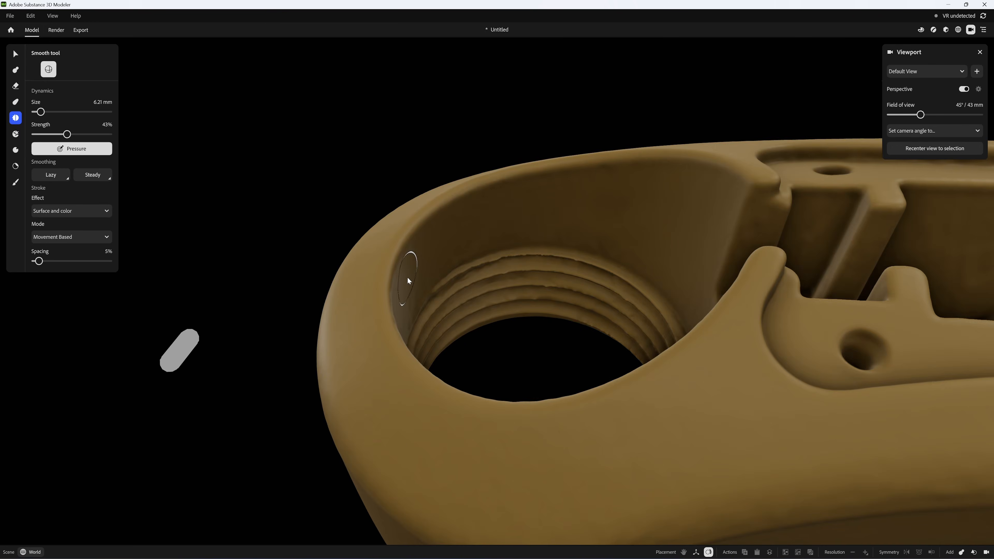
alt+drag(532, 210, 486, 179)
Lightly smooth the thread ridges inside the bore with a 2.02 mm brush at 7% strength.
scroll(486, 178, up, 3)
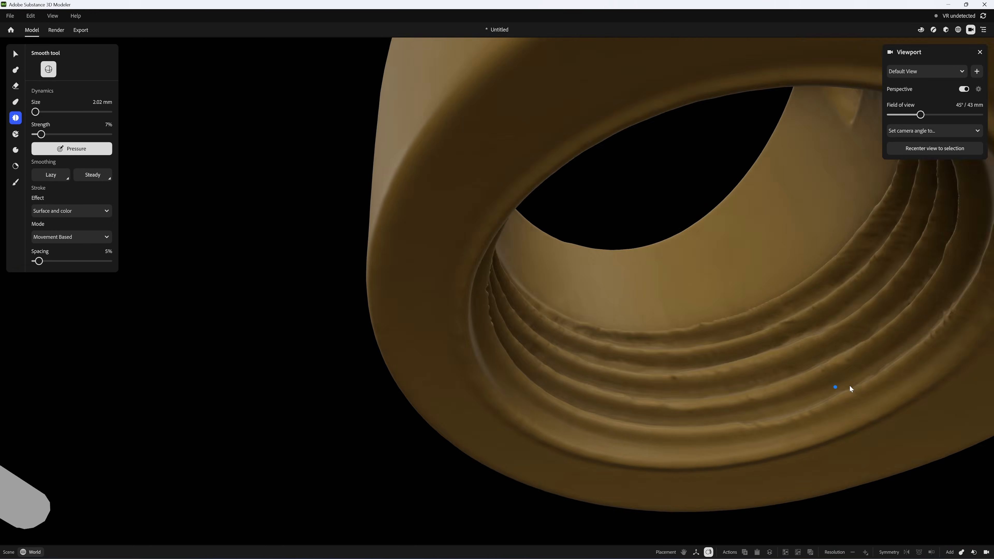
mouse_move(847, 391)
alt+mouse_down()
mouse_move(883, 382)
mouse_move(669, 360)
mouse_move(593, 385)
mouse_move(628, 404)
alt+mouse_up()
scroll(669, 359, up, 3)
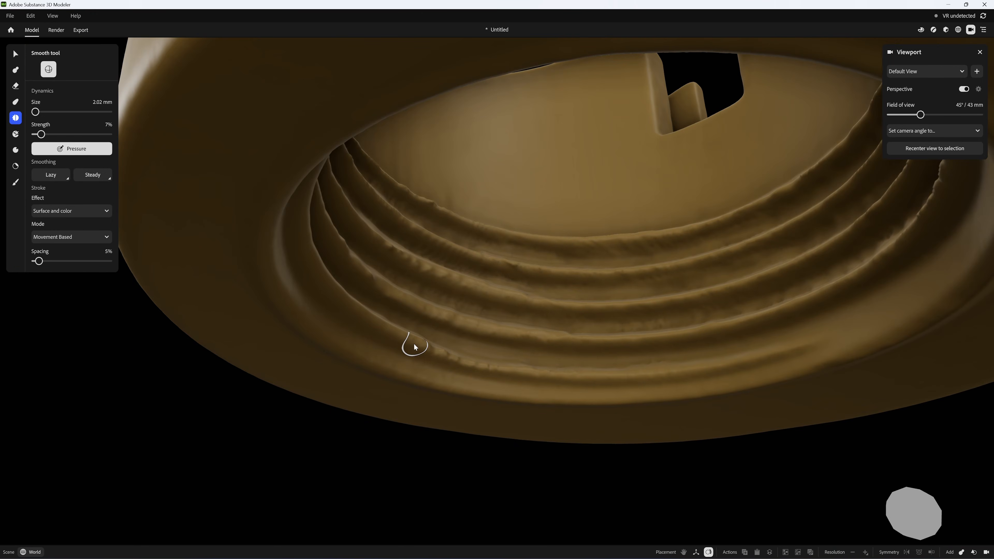
mouse_move(441, 355)
alt+mouse_down()
mouse_move(397, 373)
mouse_move(430, 364)
mouse_move(541, 370)
mouse_move(448, 360)
mouse_move(366, 378)
alt+mouse_up()
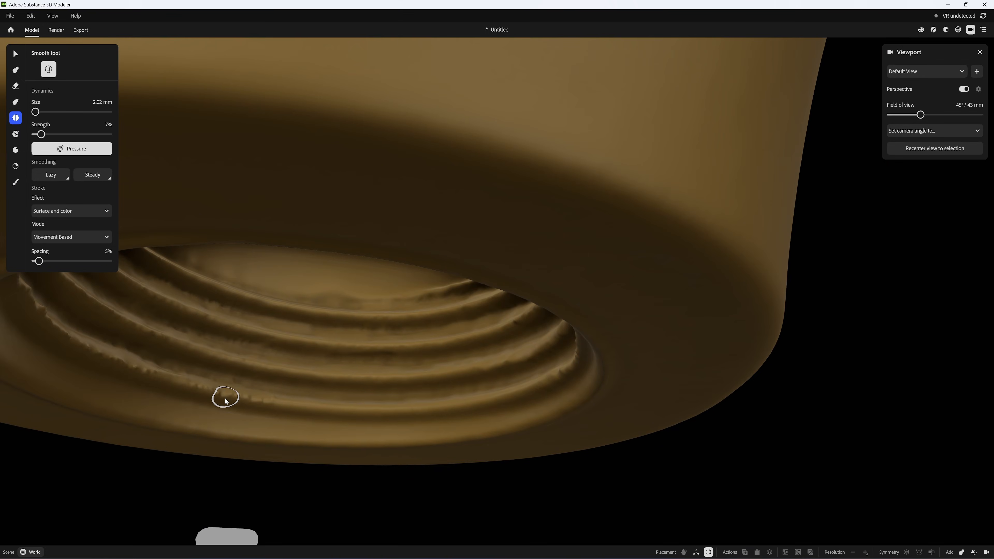
alt+drag(214, 390, 240, 390)
alt+drag(355, 399, 282, 315)
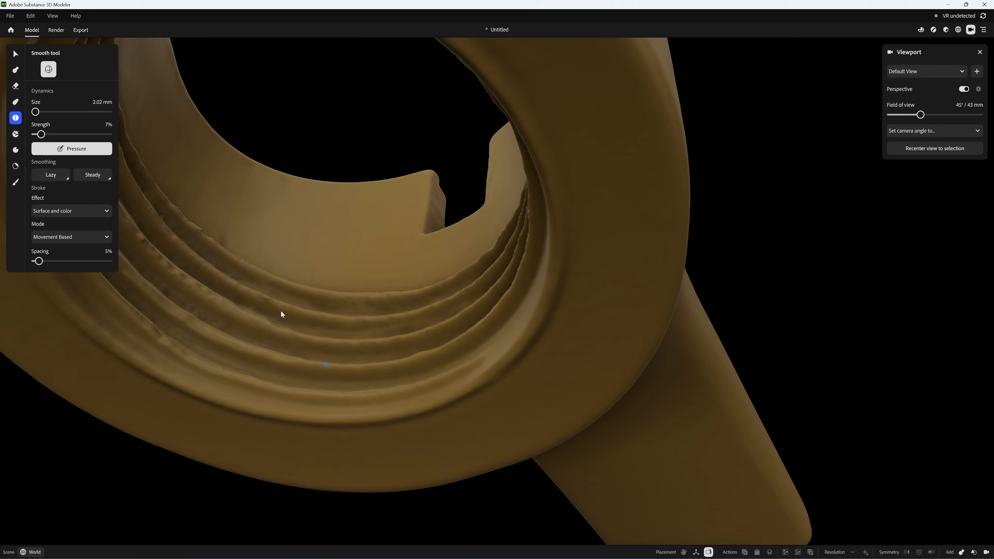
alt+drag(196, 226, 213, 373)
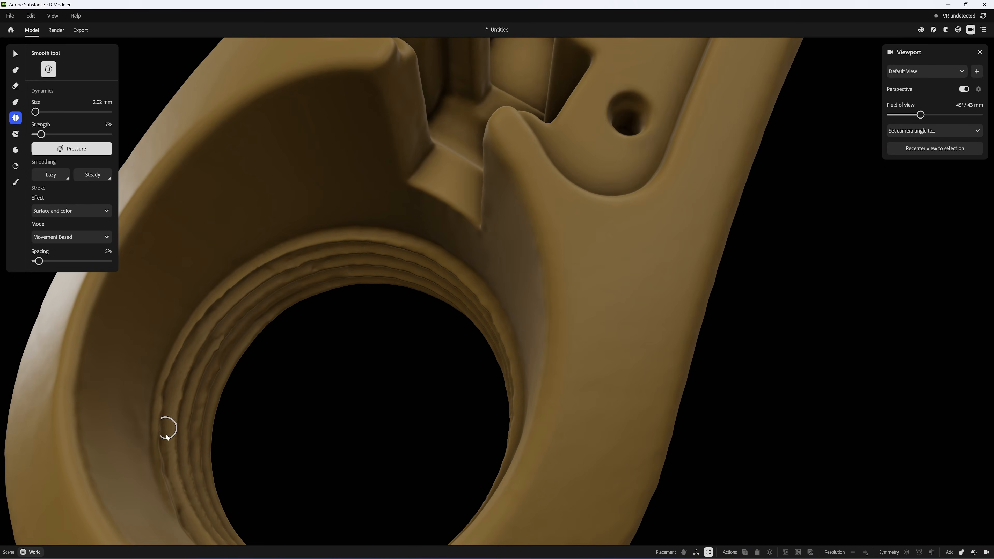
alt+drag(173, 442, 247, 335)
Smooth the component pocket with a 4.66 mm brush at 36% strength and the head's outer wall with 1.30 cm at 17%.
scroll(282, 296, down, 5)
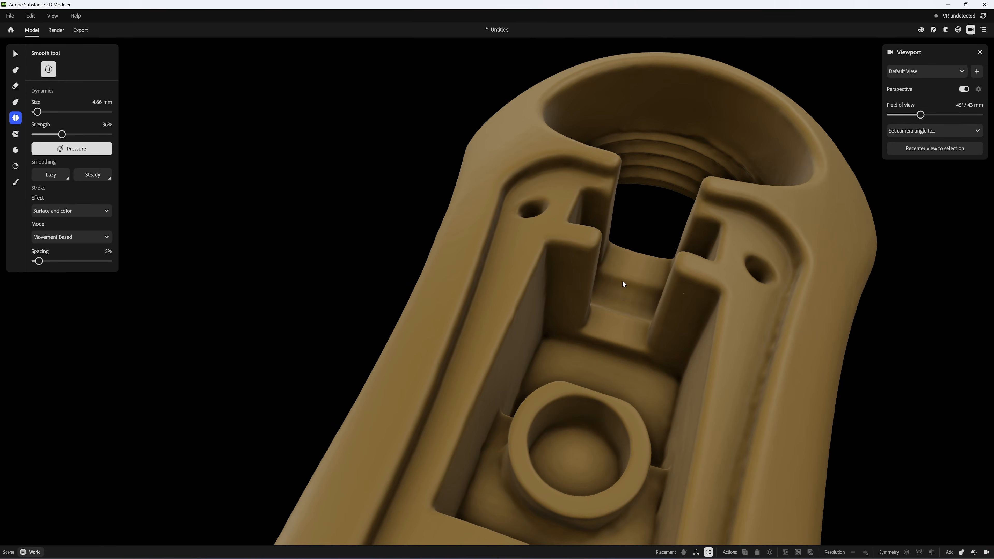
right_drag(586, 300, 420, 376)
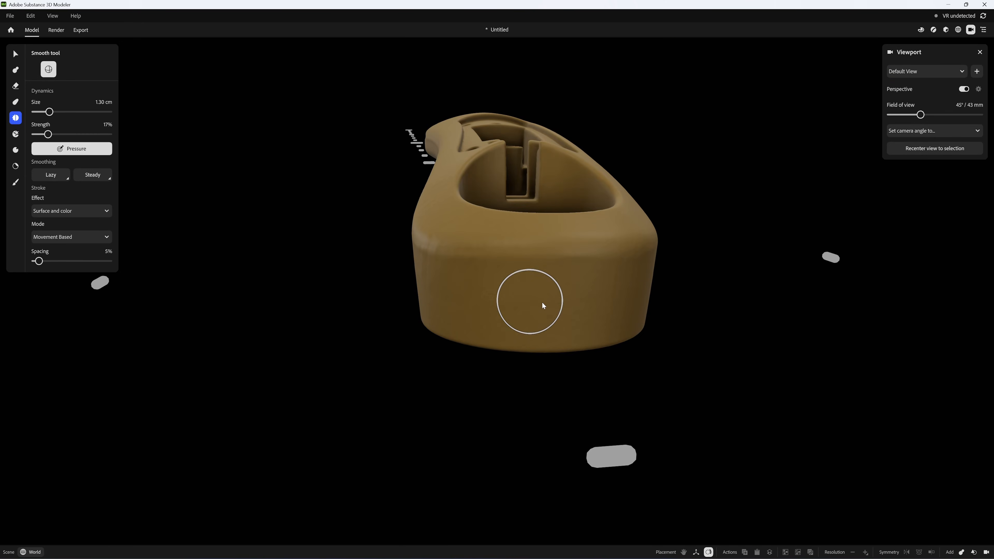
right_drag(544, 300, 483, 382)
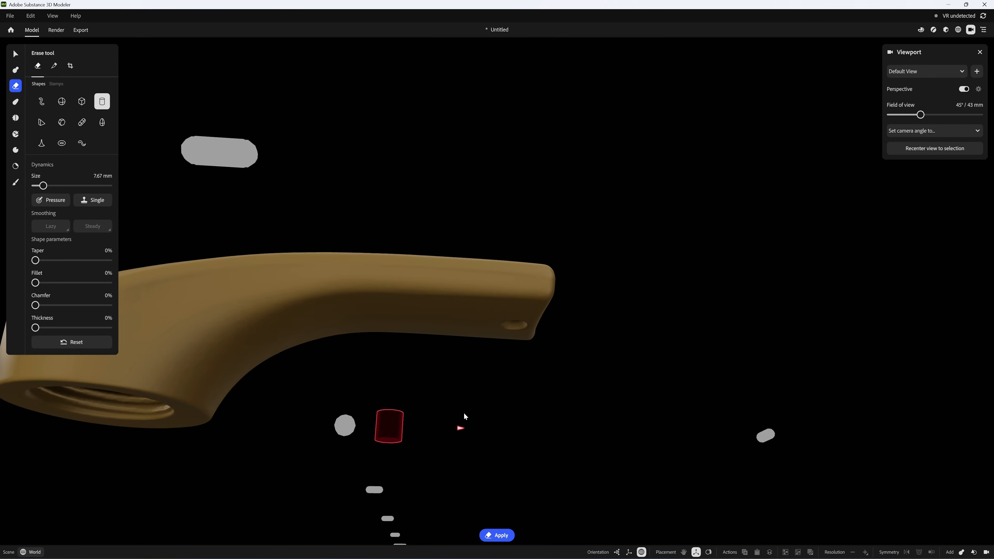
Recut the round hole on the underside of the handle's narrow end with a cylinder Erase shape of 7.56 mm.
drag(574, 415, 583, 416)
drag(521, 500, 515, 406)
scroll(515, 358, up, 5)
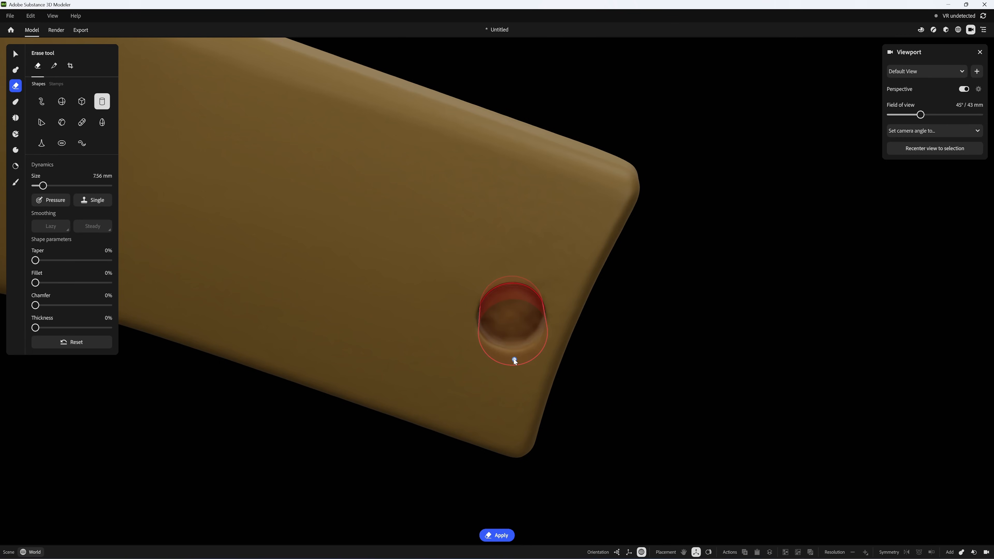
key(BackSpace)
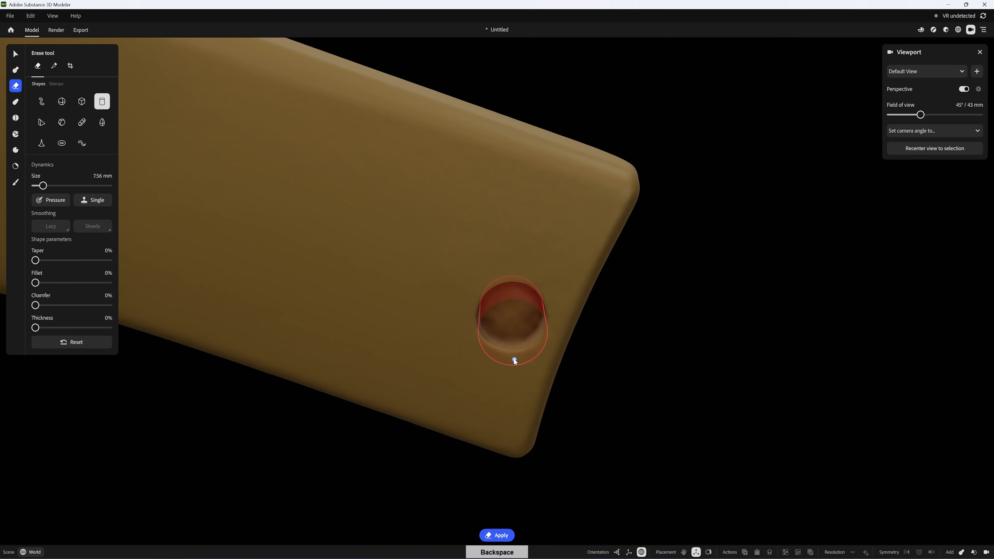
drag(513, 356, 513, 490)
mouse_move(554, 354)
right_down()
mouse_move(579, 326)
mouse_move(557, 314)
mouse_move(541, 326)
mouse_move(536, 318)
right_up()
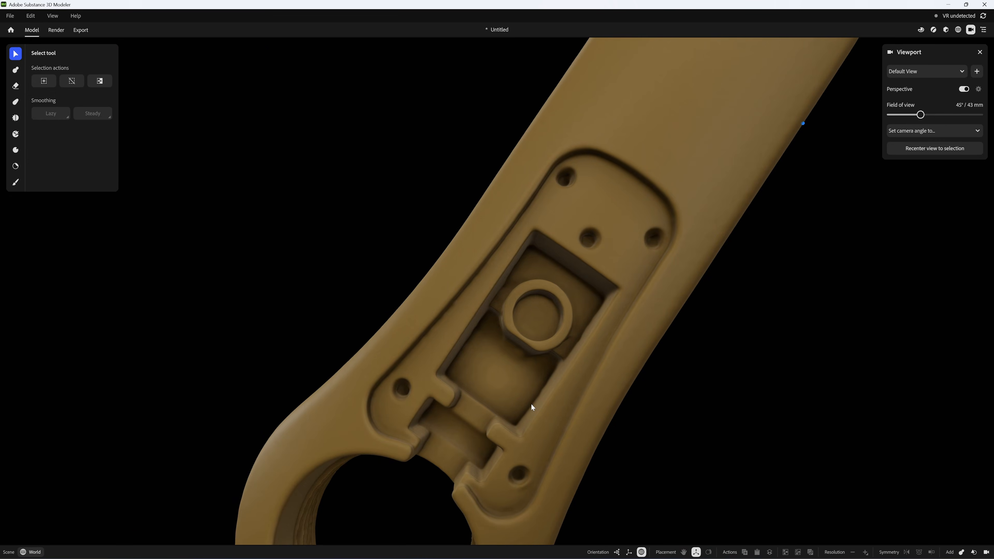
Smooth the round boss inside the component pocket, reducing the Smooth brush to 7.90 mm and below at 17% strength.
right_drag(532, 404, 515, 344)
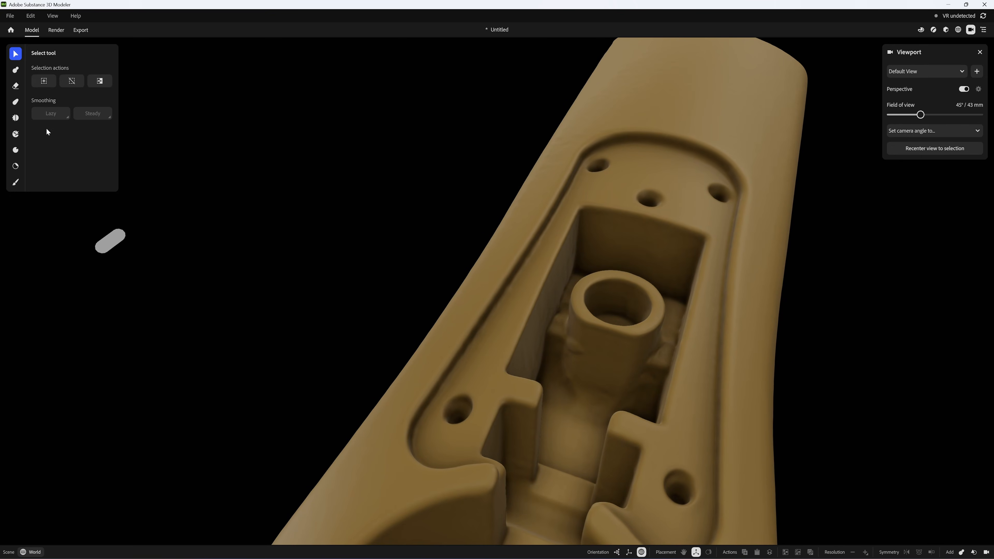
click(15, 118)
key([)
key([)
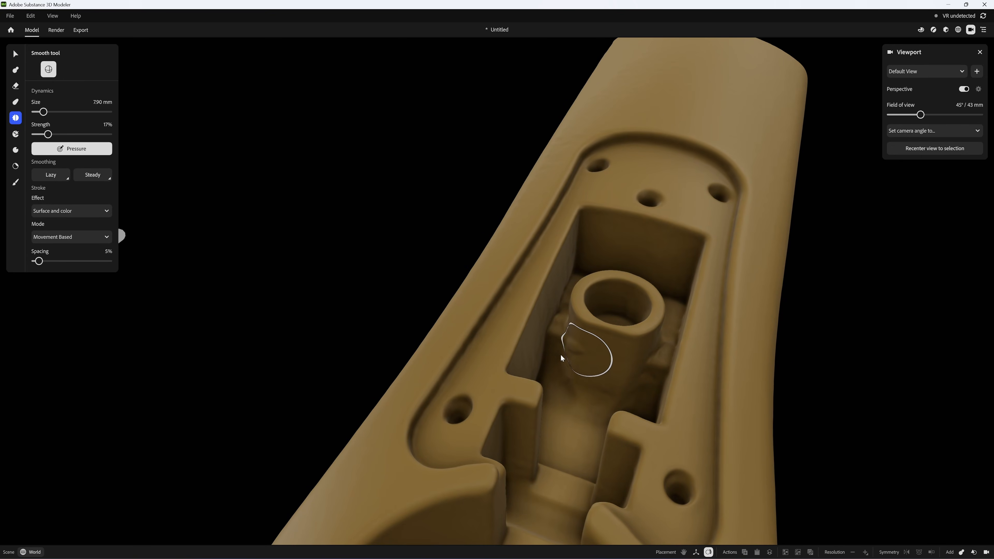
key([)
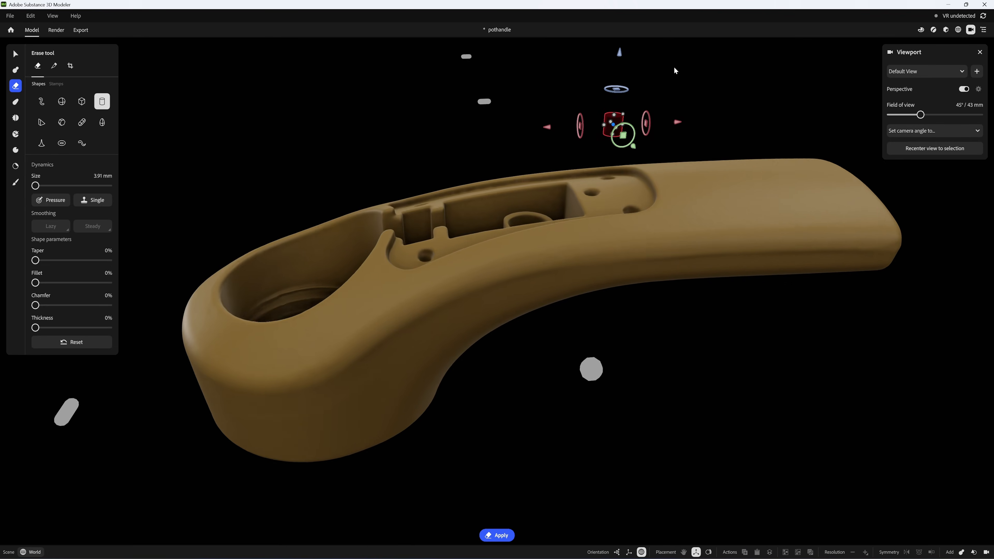
Align a 3.91 mm cylinder Erase shape with the middle screw hole beside the pocket and cut the hole clean.
right_drag(674, 70, 528, 74)
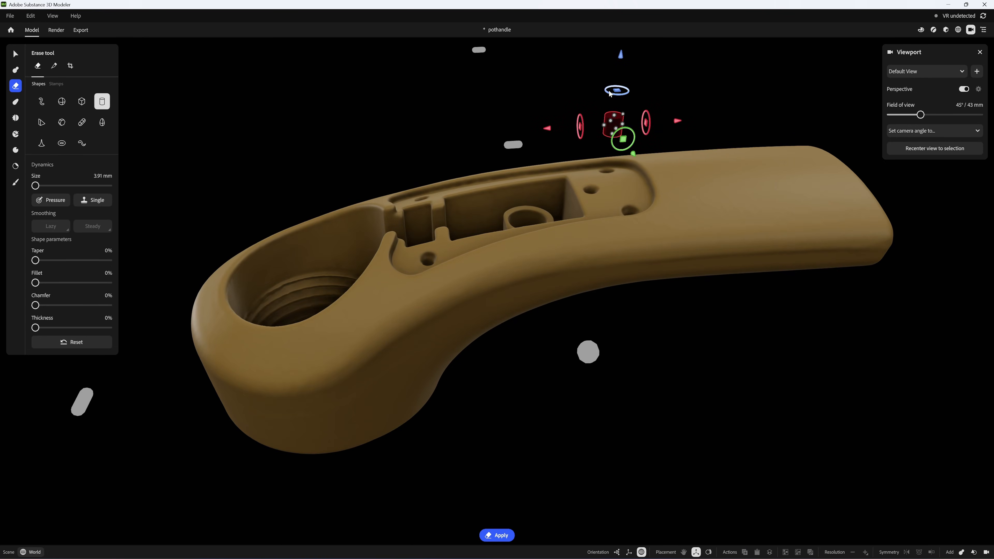
drag(624, 117, 619, 119)
alt+drag(630, 176, 654, 274)
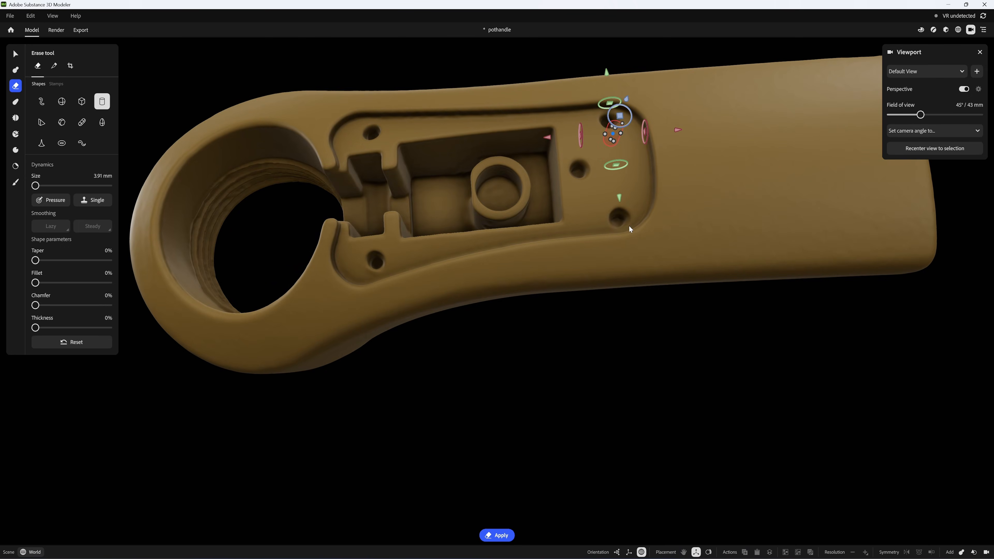
right_drag(629, 227, 617, 257)
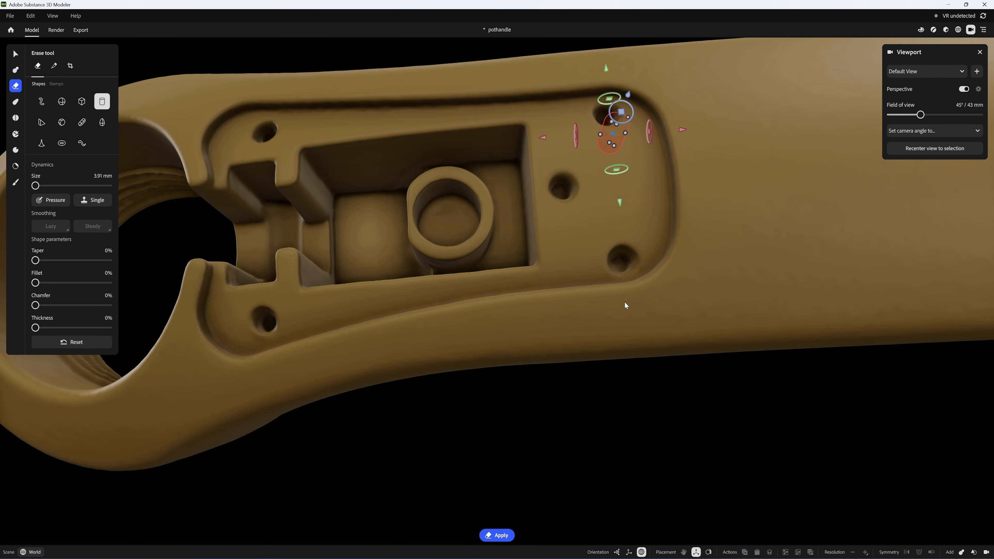
mouse_move(623, 266)
alt+mouse_down()
mouse_move(613, 277)
mouse_move(619, 268)
mouse_move(652, 281)
mouse_move(645, 264)
mouse_move(463, 287)
mouse_move(502, 221)
mouse_move(473, 225)
mouse_move(462, 212)
mouse_move(494, 297)
alt+mouse_up()
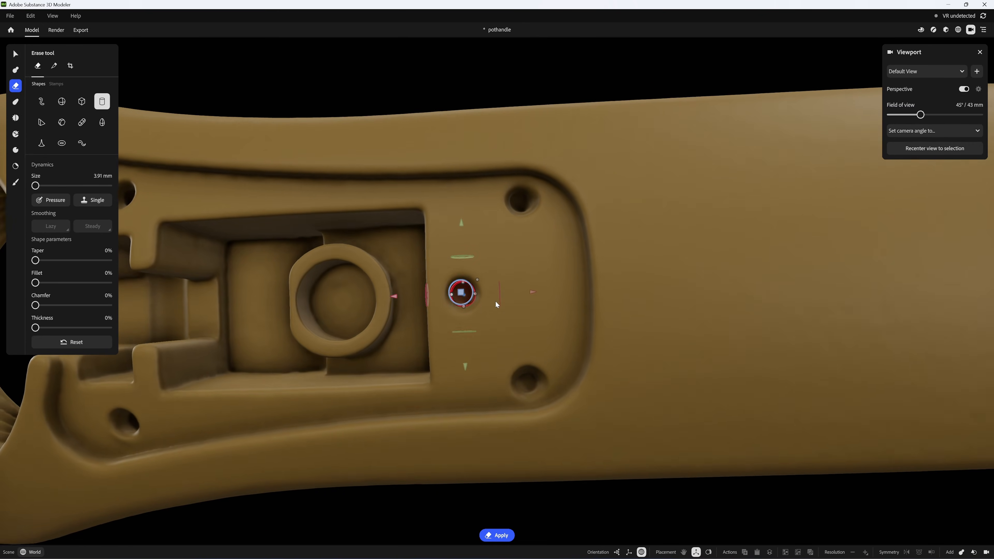
click(461, 294)
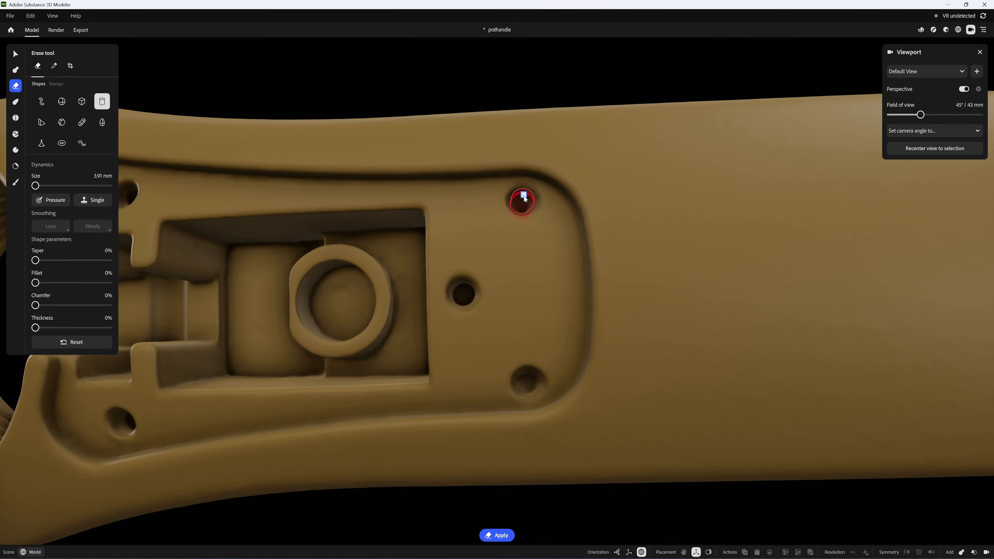
Recut the two screw holes near the recess's rounded corners with the 3.91 mm cylinder Erase shape.
middle_drag(524, 197, 498, 285)
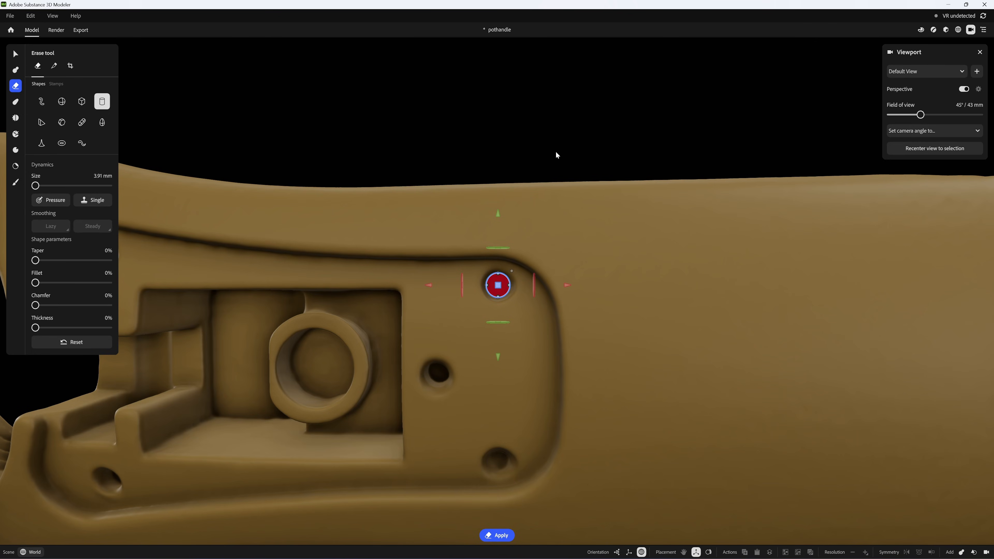
mouse_move(558, 156)
middle_down()
mouse_move(561, 116)
mouse_move(491, 464)
middle_up()
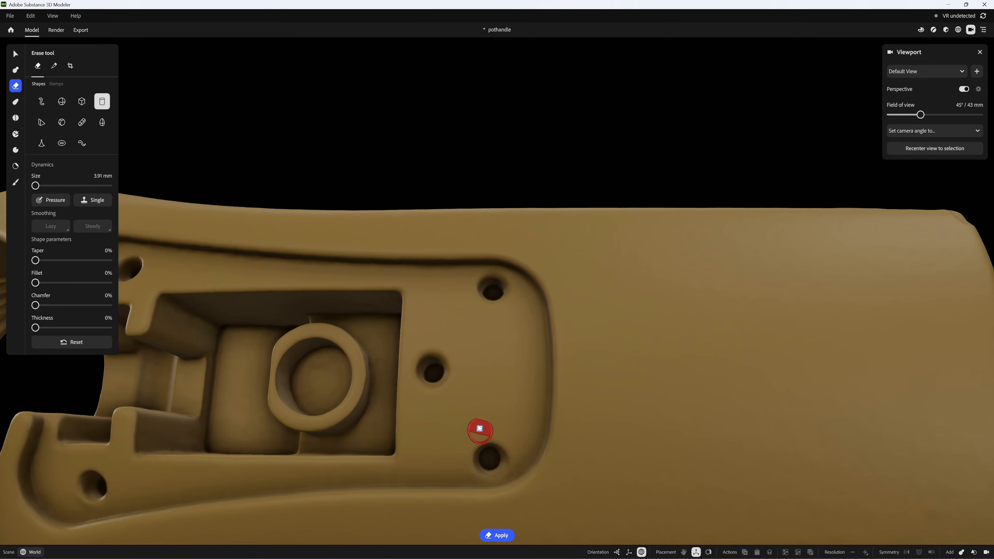
click(475, 395)
mouse_move(481, 343)
middle_down()
mouse_move(572, 304)
mouse_move(757, 279)
middle_up()
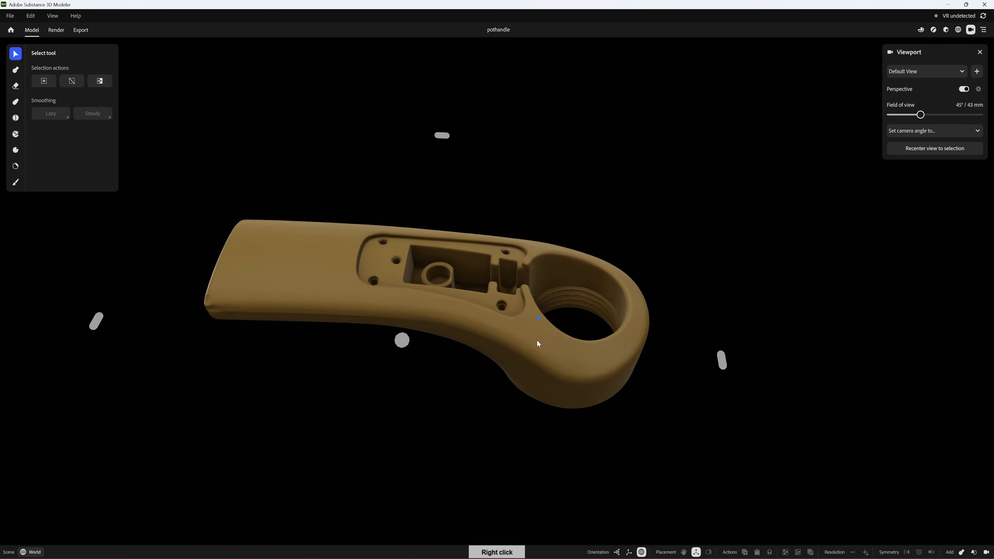
right_drag(536, 339, 387, 248)
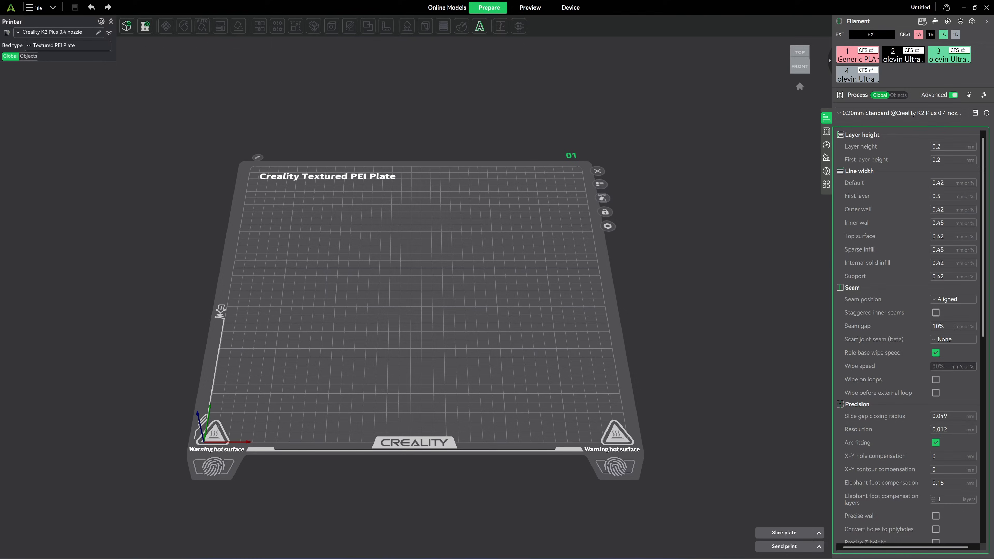
In Creality Print, load the STL file "pothandle Printing" from the Pot handle folder onto the build plate.
key(alt+Tab)
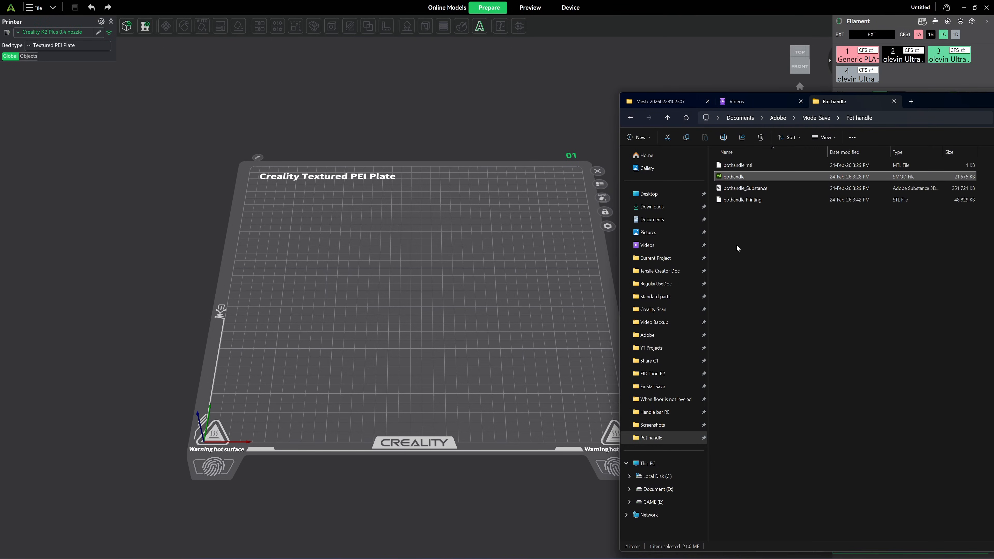
click(724, 199)
drag(723, 199, 478, 295)
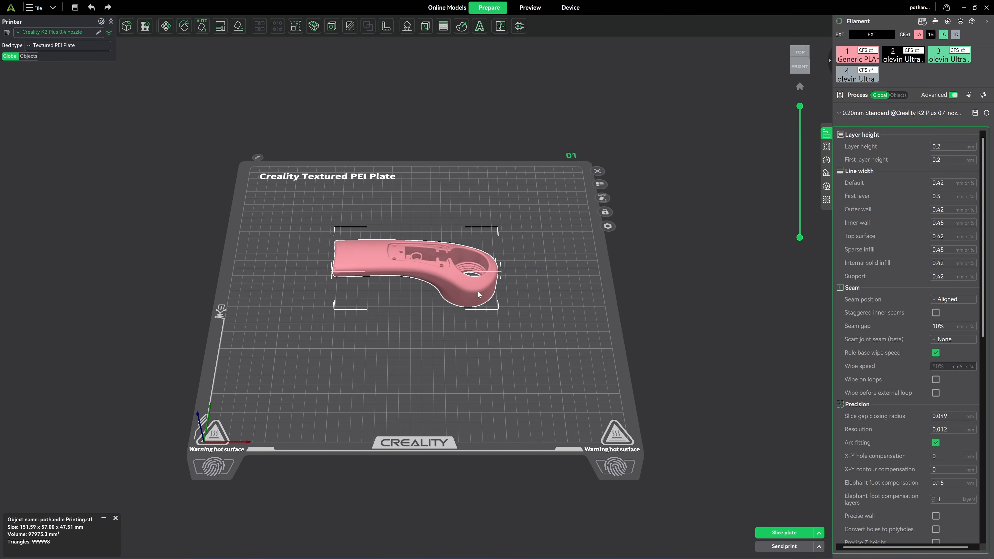
Assign the black filament 2 to the pot handle on the build plate.
right_click(478, 294)
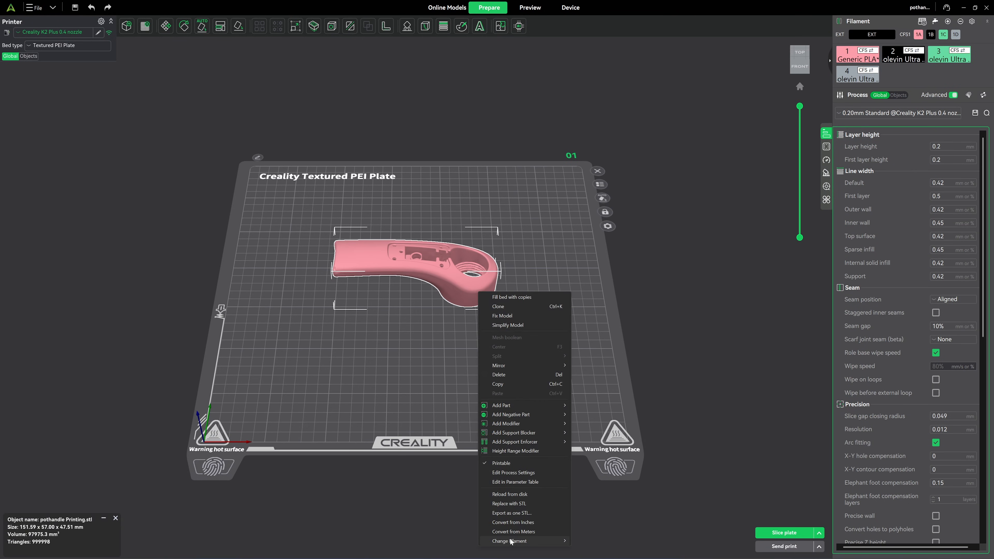
click(600, 521)
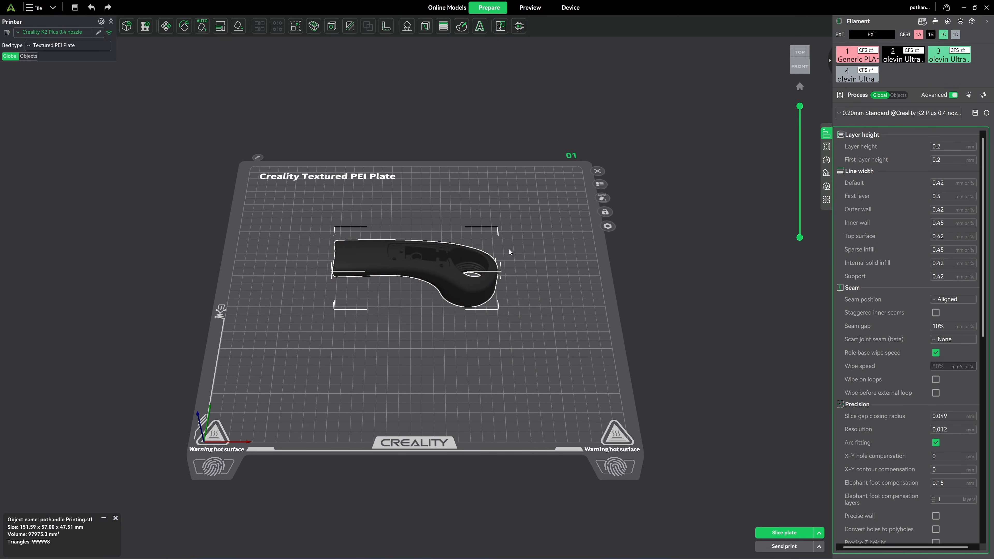
drag(510, 252, 651, 144)
scroll(652, 138, up, 5)
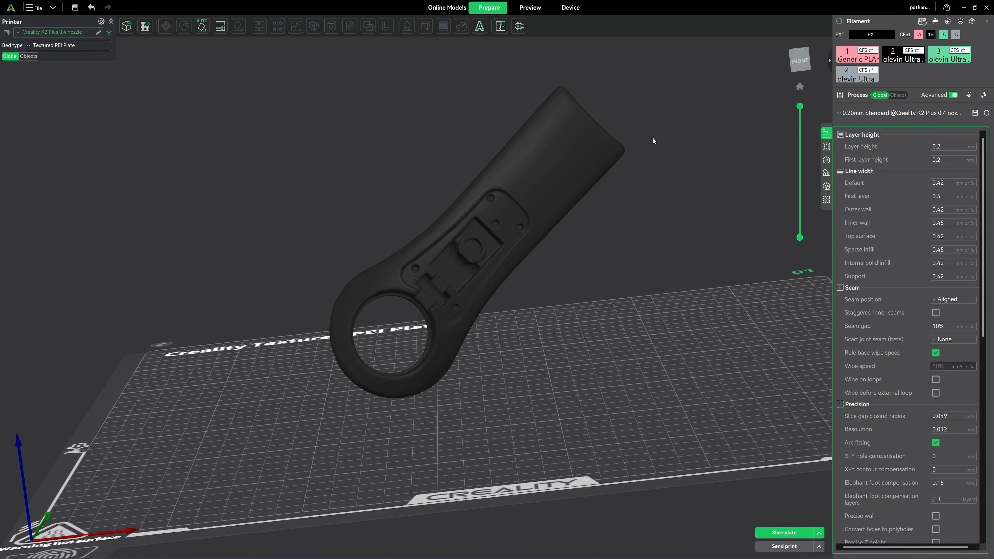
Rotate the pot handle to stand more steeply on its ring end, about 138 mm tall.
click(566, 183)
scroll(566, 183, down, 3)
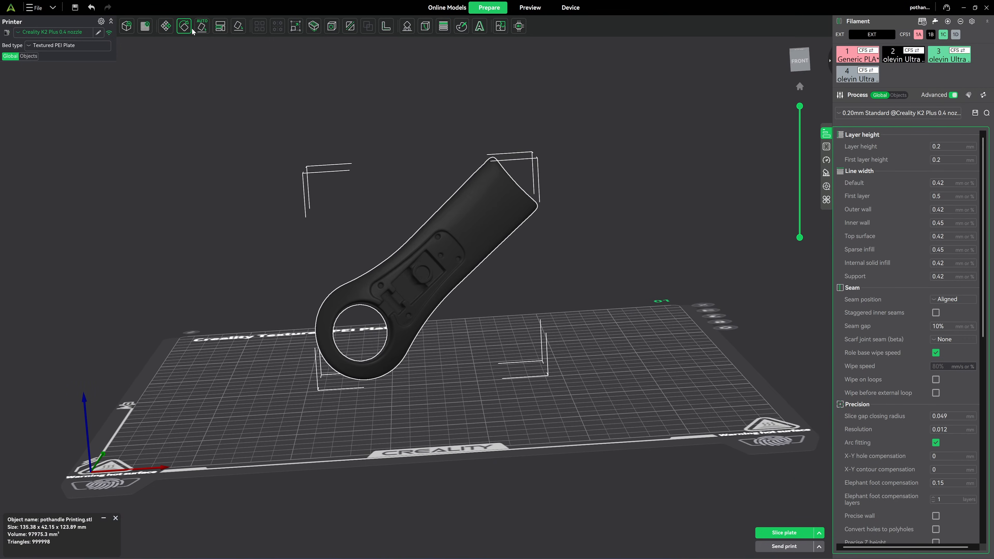
click(183, 26)
drag(352, 101, 419, 133)
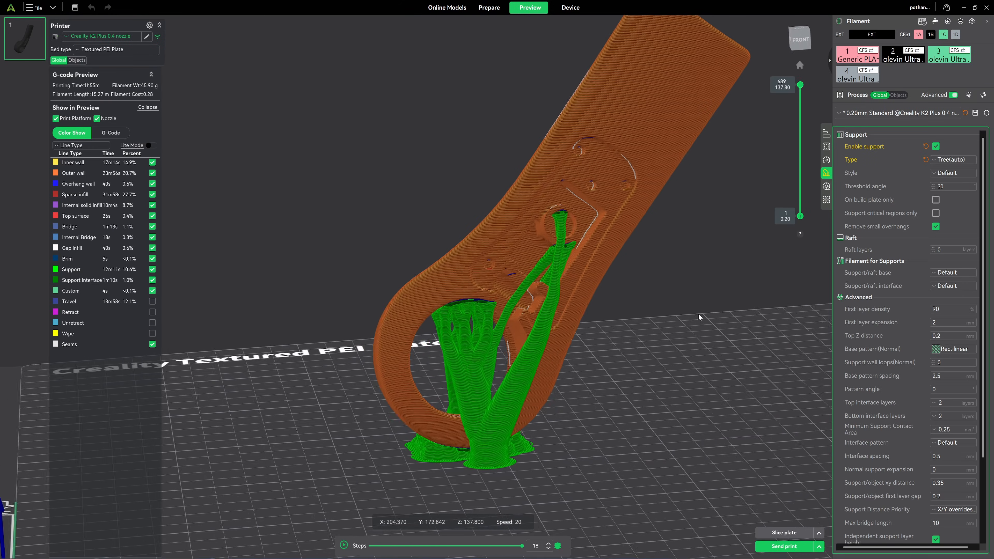
Inspect the sliced handle's tree supports and go down through its upper layers in the preview.
drag(699, 317, 615, 311)
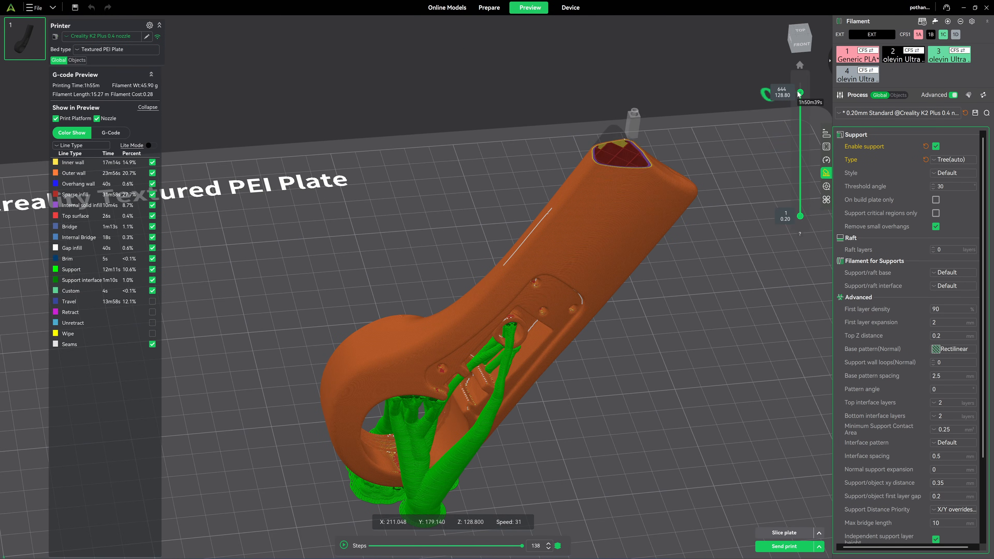
drag(800, 83, 778, 179)
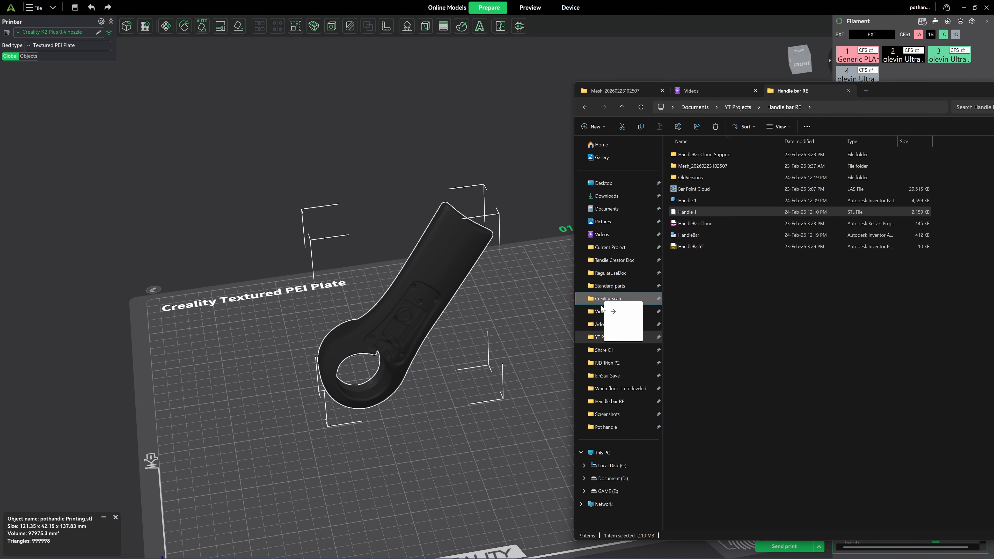
Add the STL file "Handle 1" from the Handle bar RE folder to the plate and stand it up, rotated 65.53° about Y.
drag(601, 308, 512, 403)
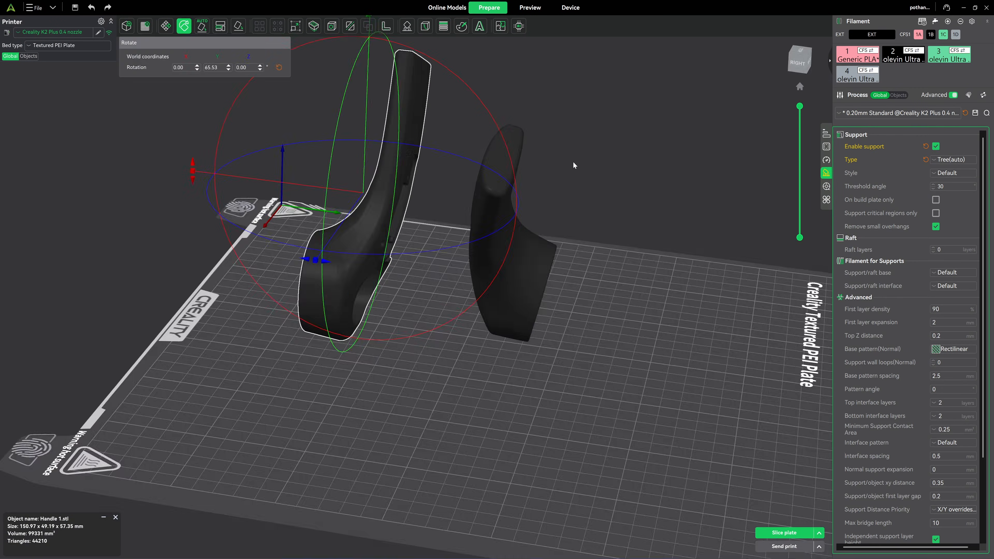
drag(489, 313, 504, 183)
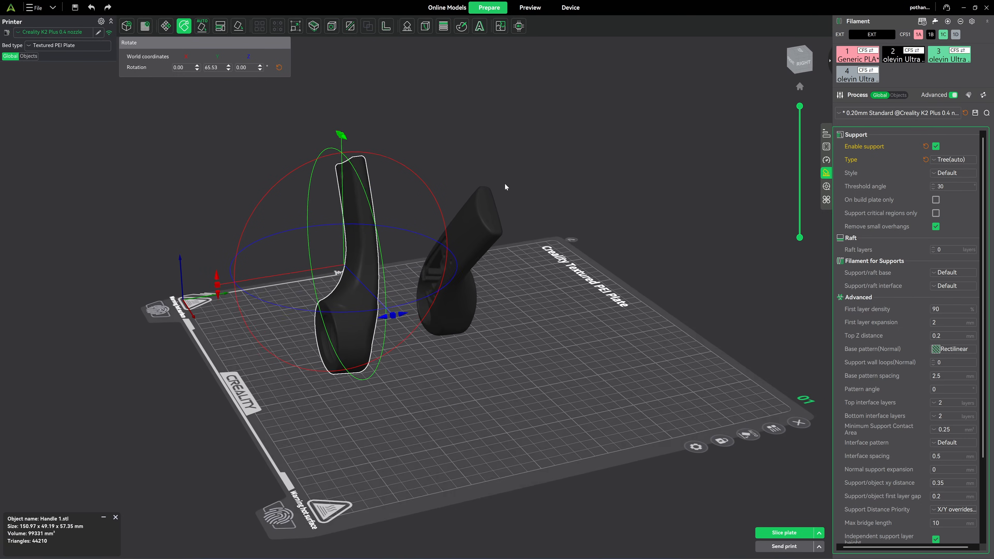
scroll(505, 182, up, 3)
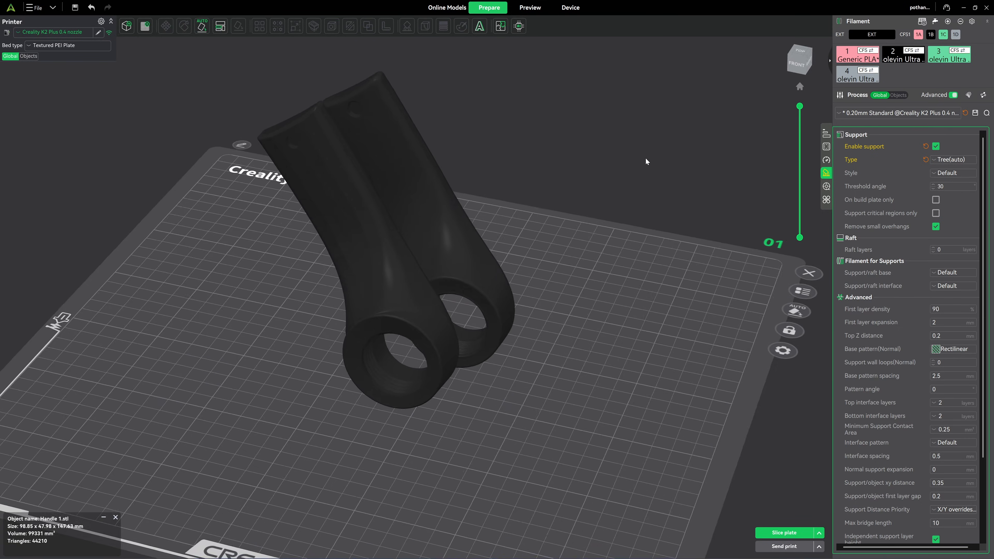
Compare the two upright handles from several sides, examining the curved transitions between grip and ring end.
scroll(645, 158, down, 3)
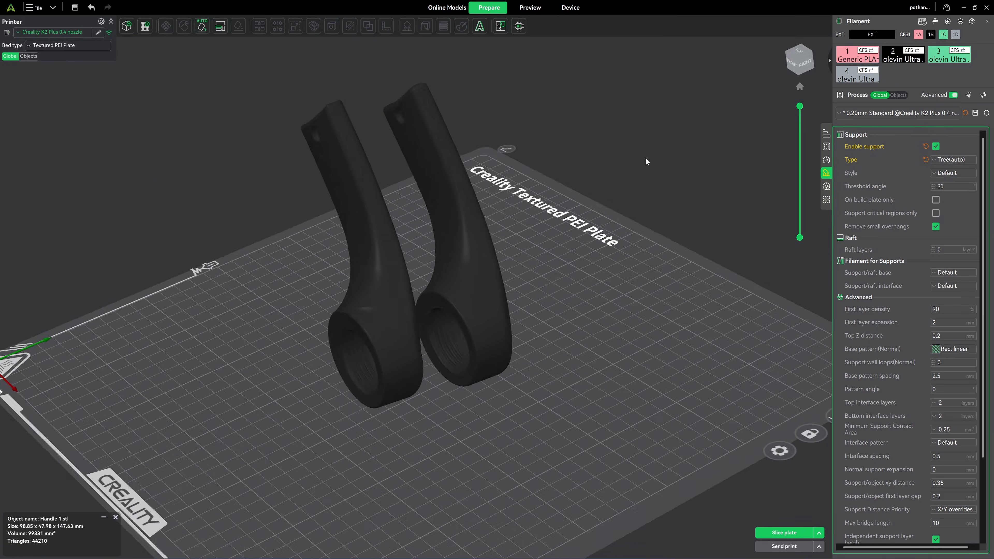
drag(645, 158, 483, 78)
drag(463, 278, 522, 339)
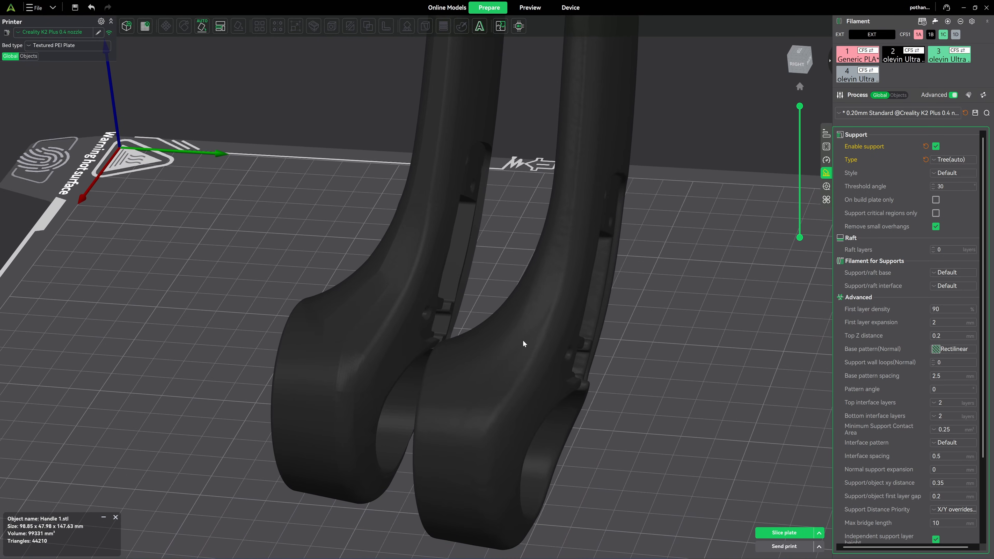
drag(382, 355, 367, 336)
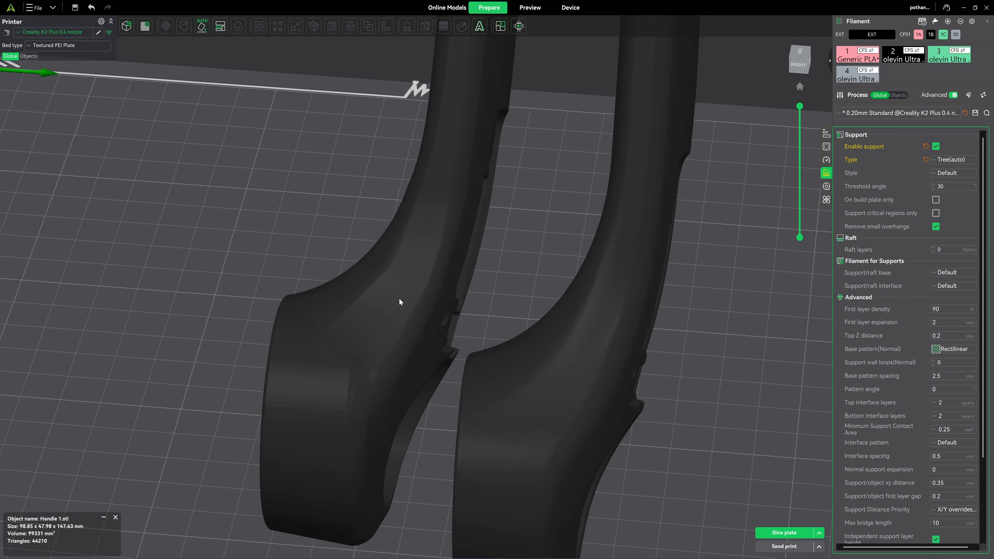
drag(399, 302, 439, 337)
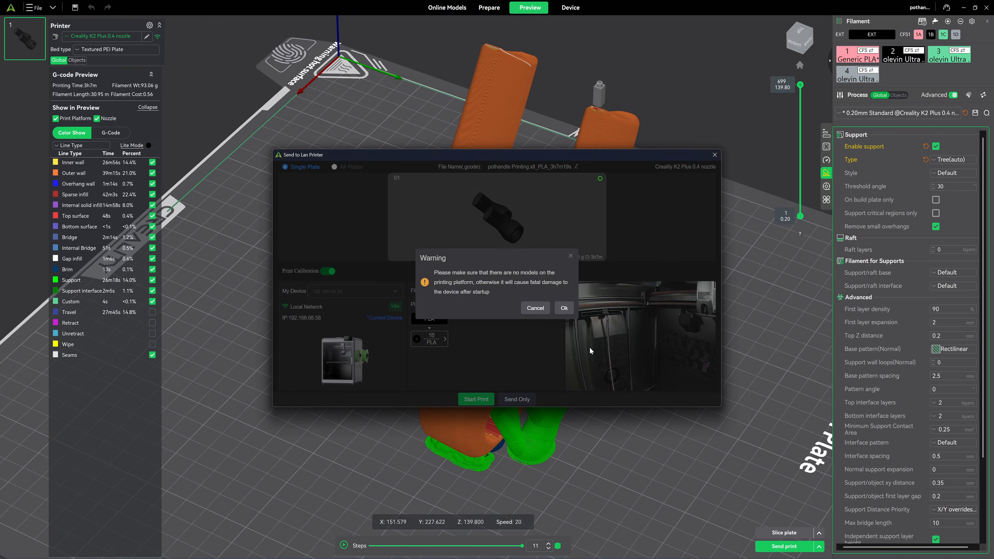
Confirm that the printing platform is clear and start printing both handles on the Creality K2 Plus.
click(564, 308)
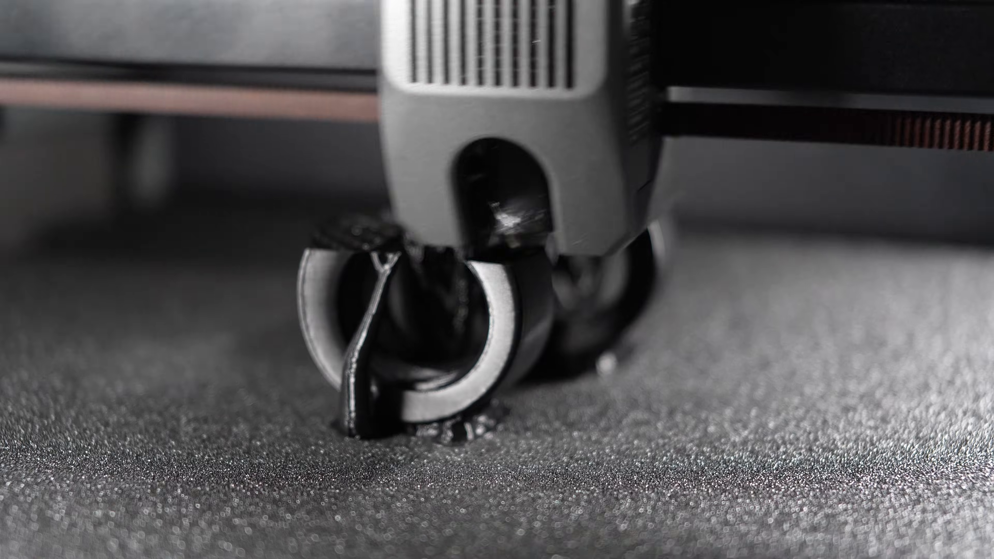